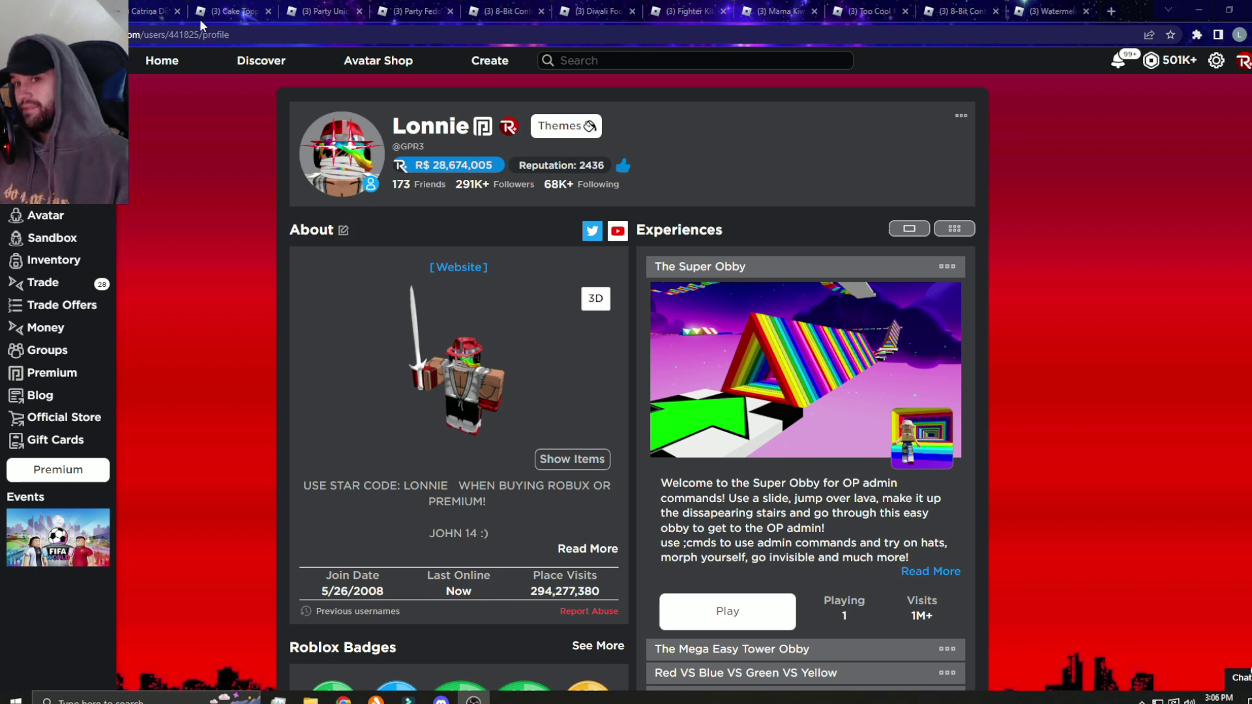
Step: Review the Catrina Mask, Cake Topper, Unicorn Floatie and Party Fedora pages, then move to the 8-Bit Controller Backpack
left_click(147, 10)
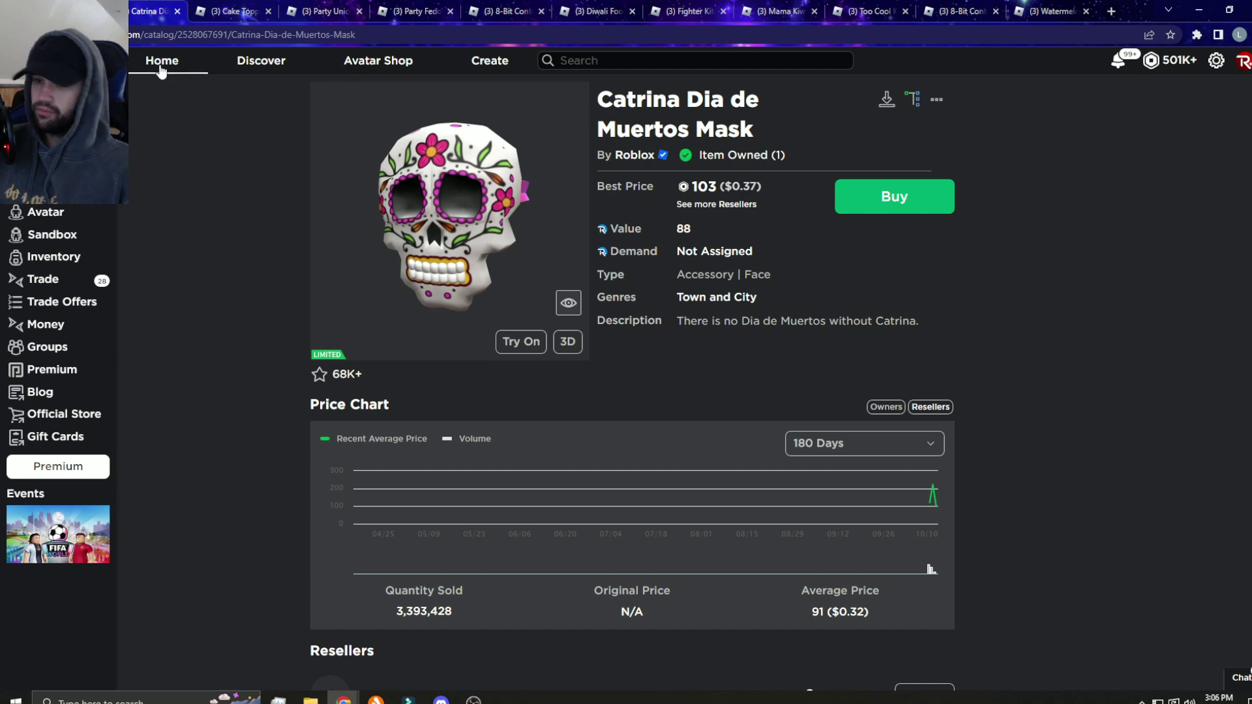
left_click(196, 8)
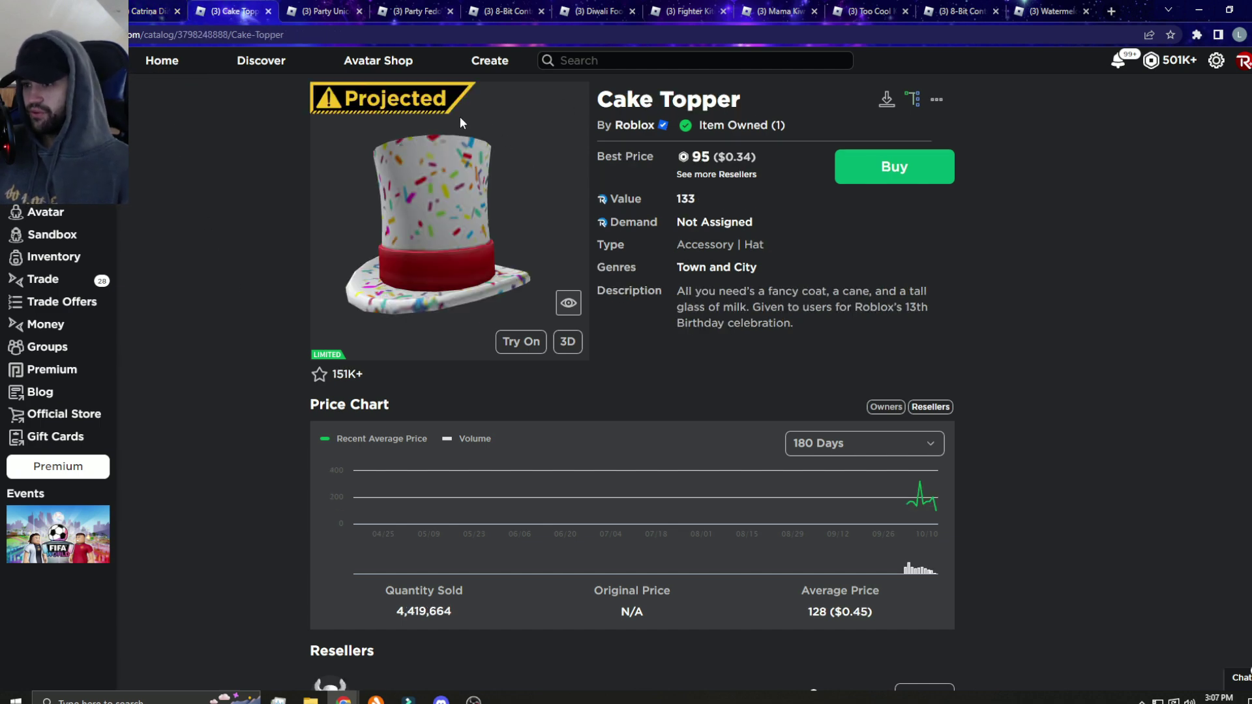
left_click(338, 11)
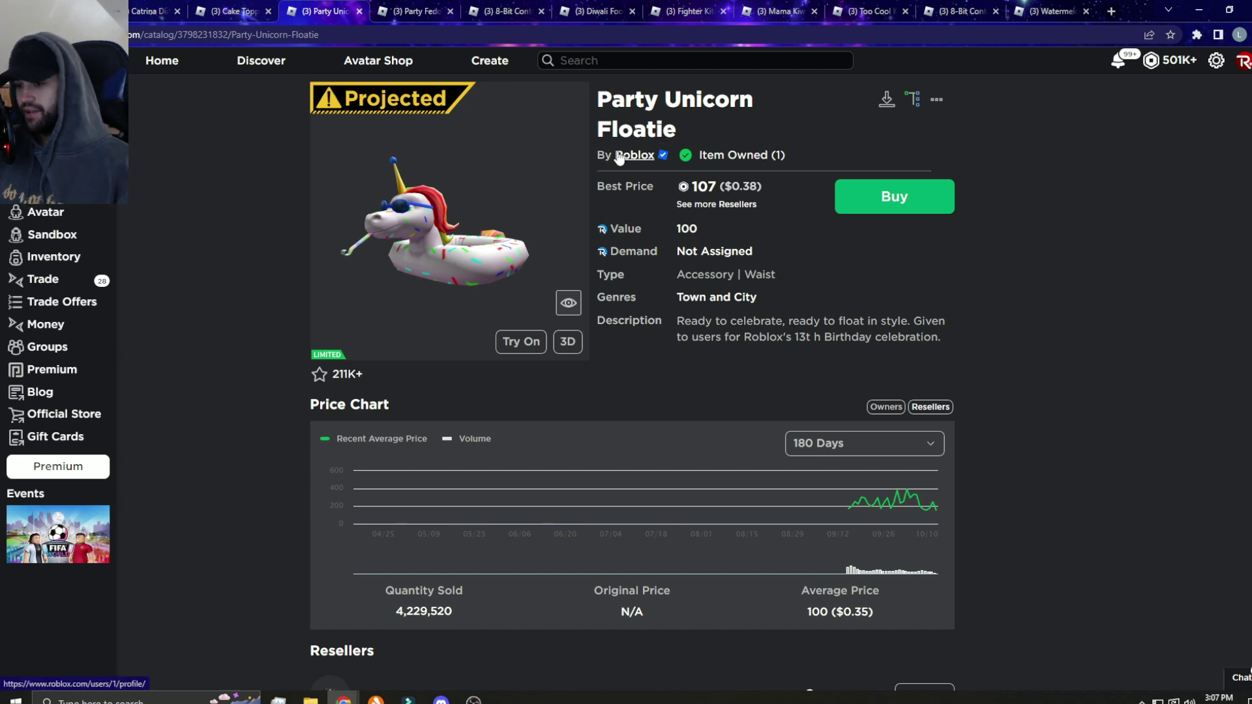
left_click(394, 10)
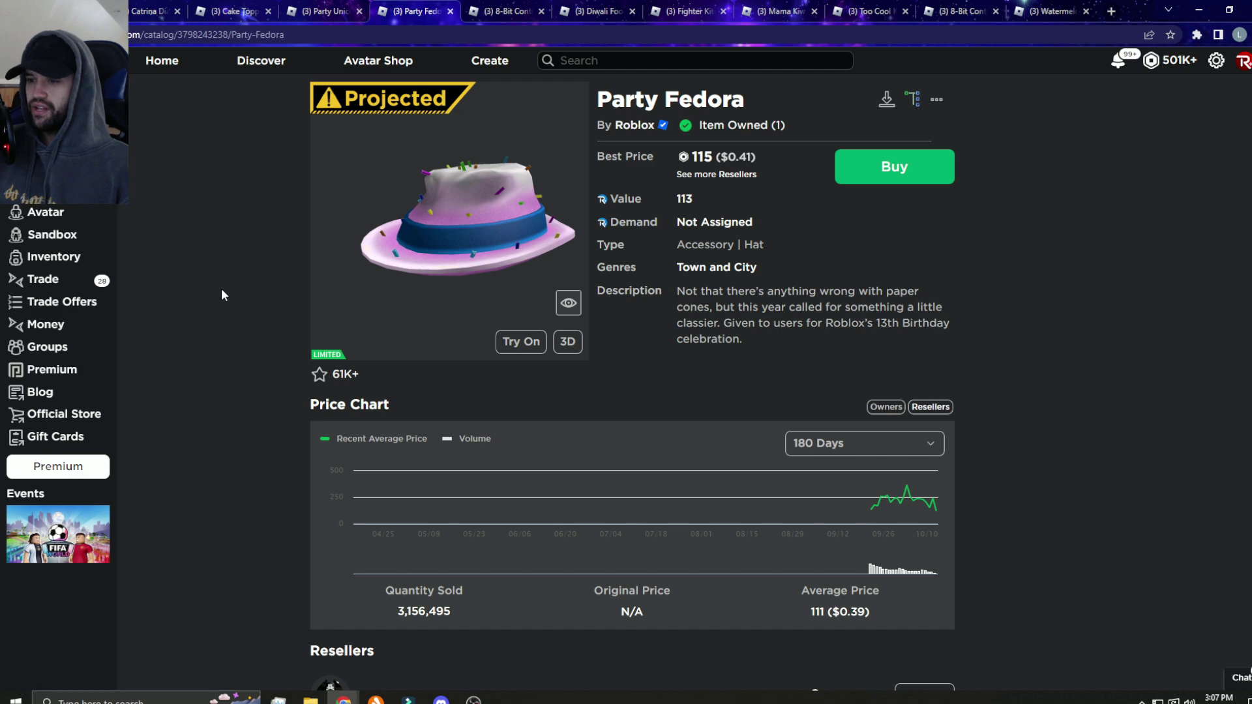
left_click(170, 10)
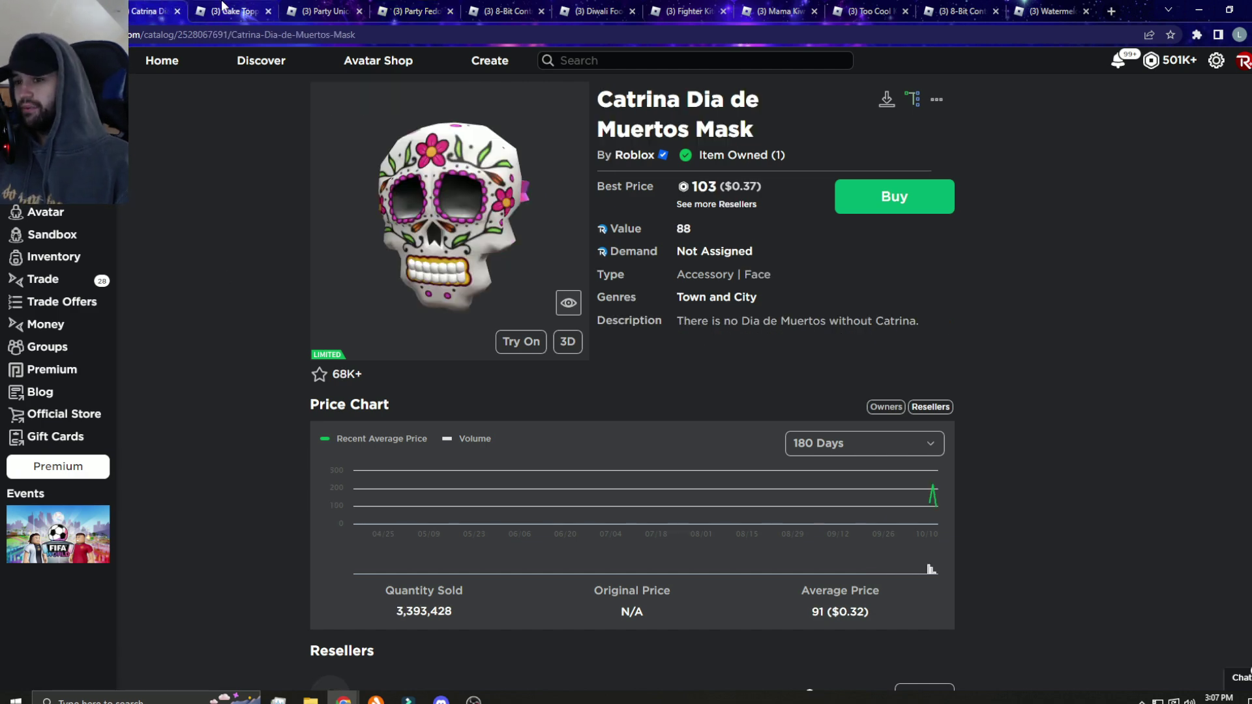
left_click(504, 11)
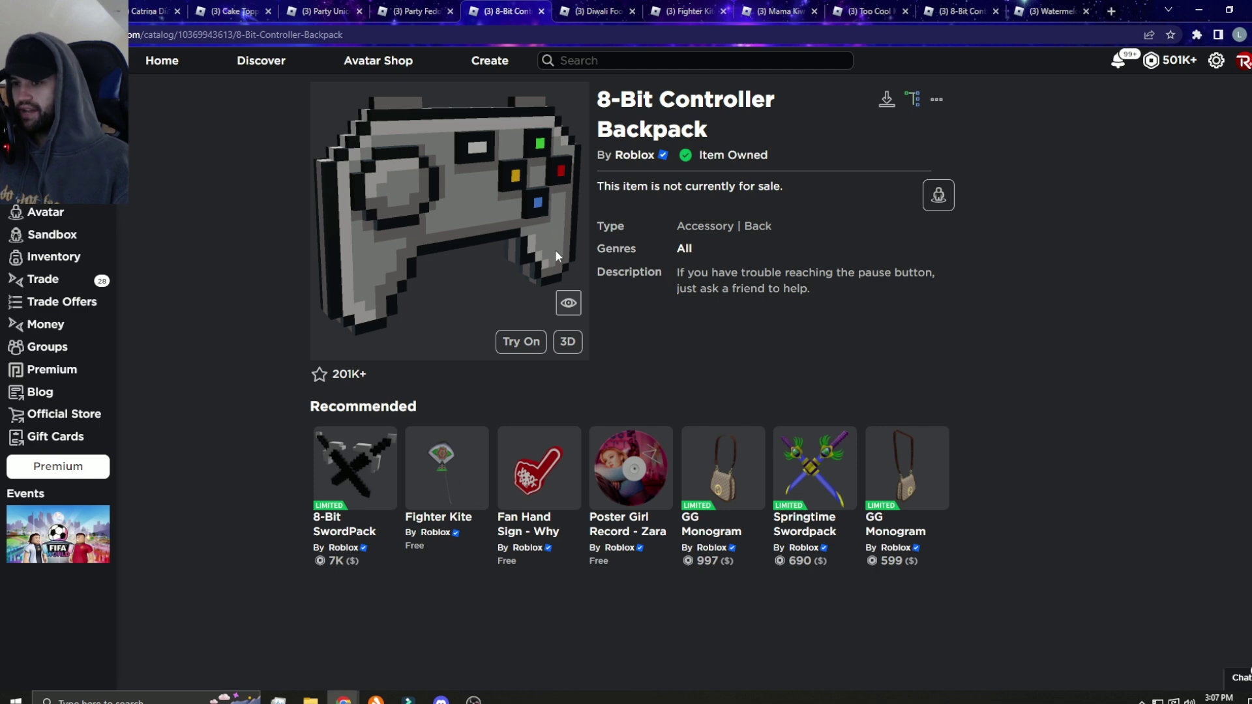
Step: View the Diwali Food Hat and Fighter Kite pages, then move on to the Mama Kiwi page
left_click(596, 11)
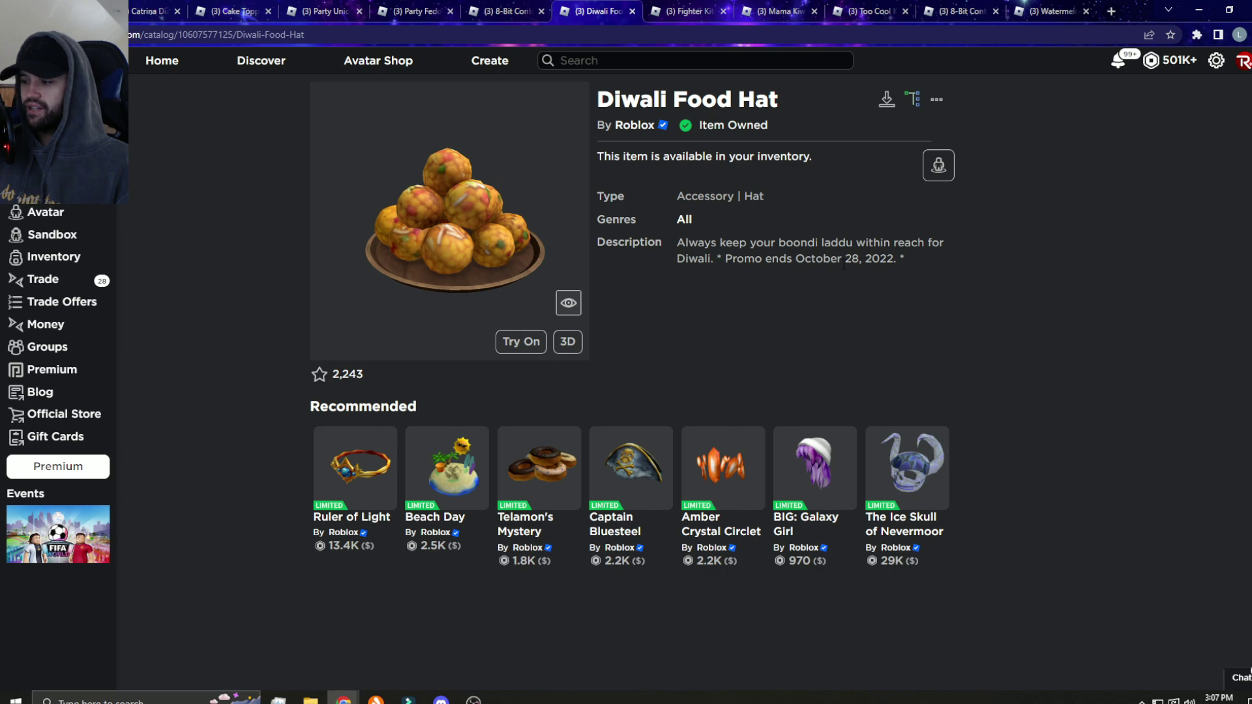
key("ctrl+Tab")
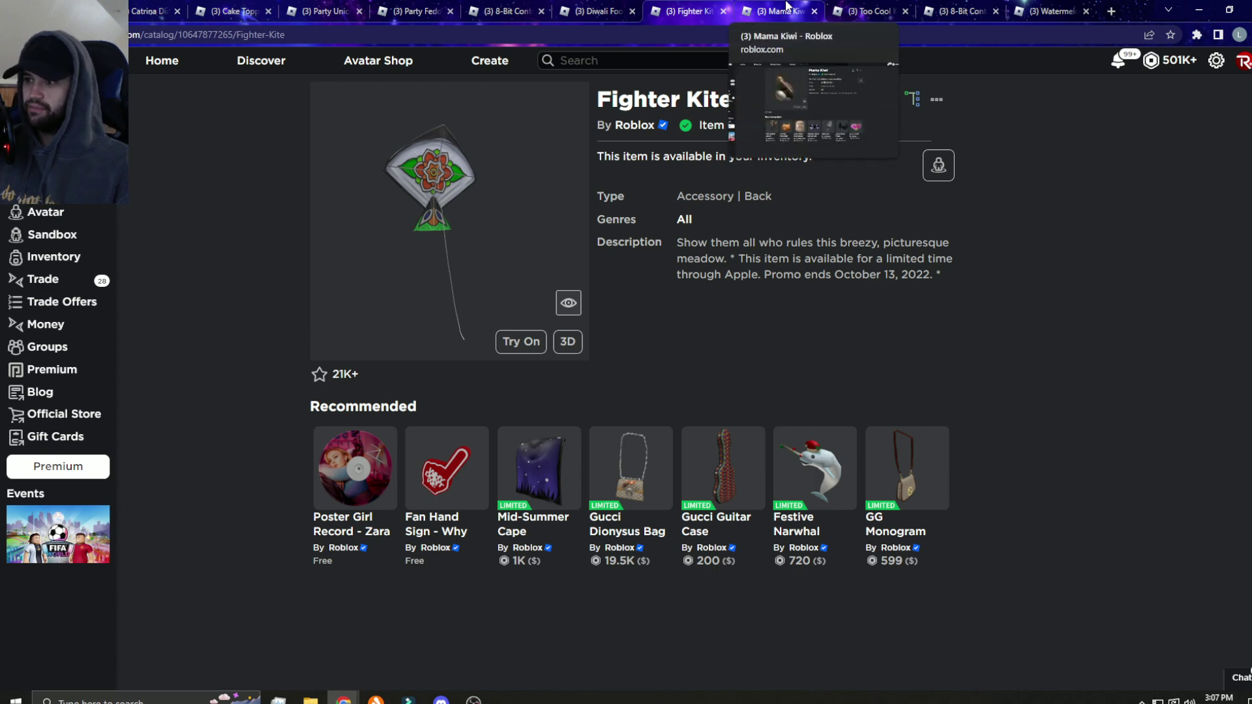
left_click(787, 10)
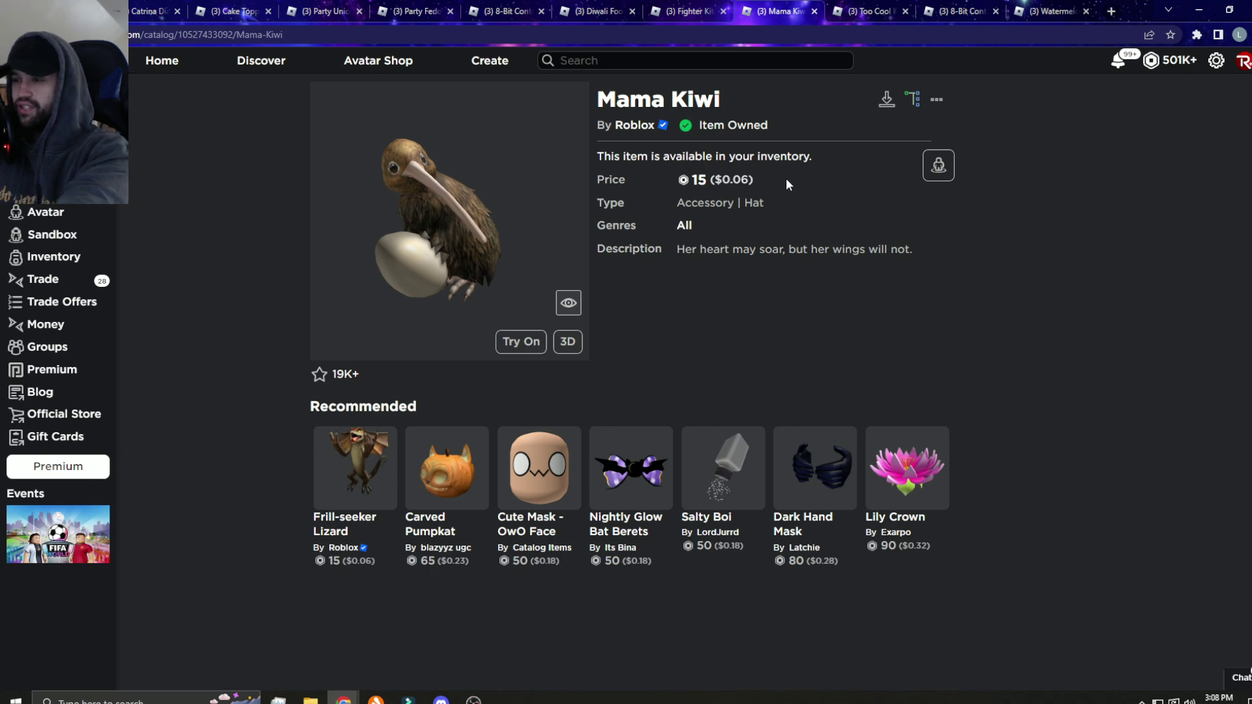
Step: Flip back and forth between the Mama Kiwi and Too Cool Koala item pages to compare them
left_click(865, 10)
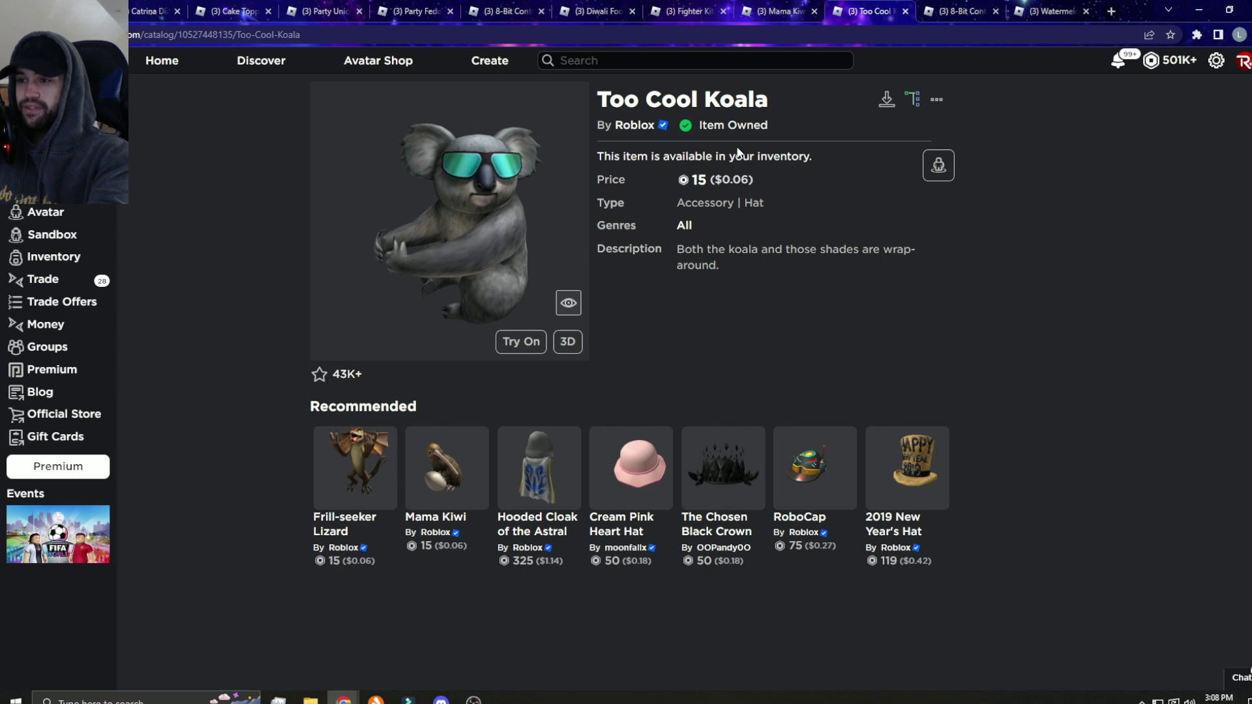
left_click(783, 9)
left_click(870, 10)
left_click(798, 7)
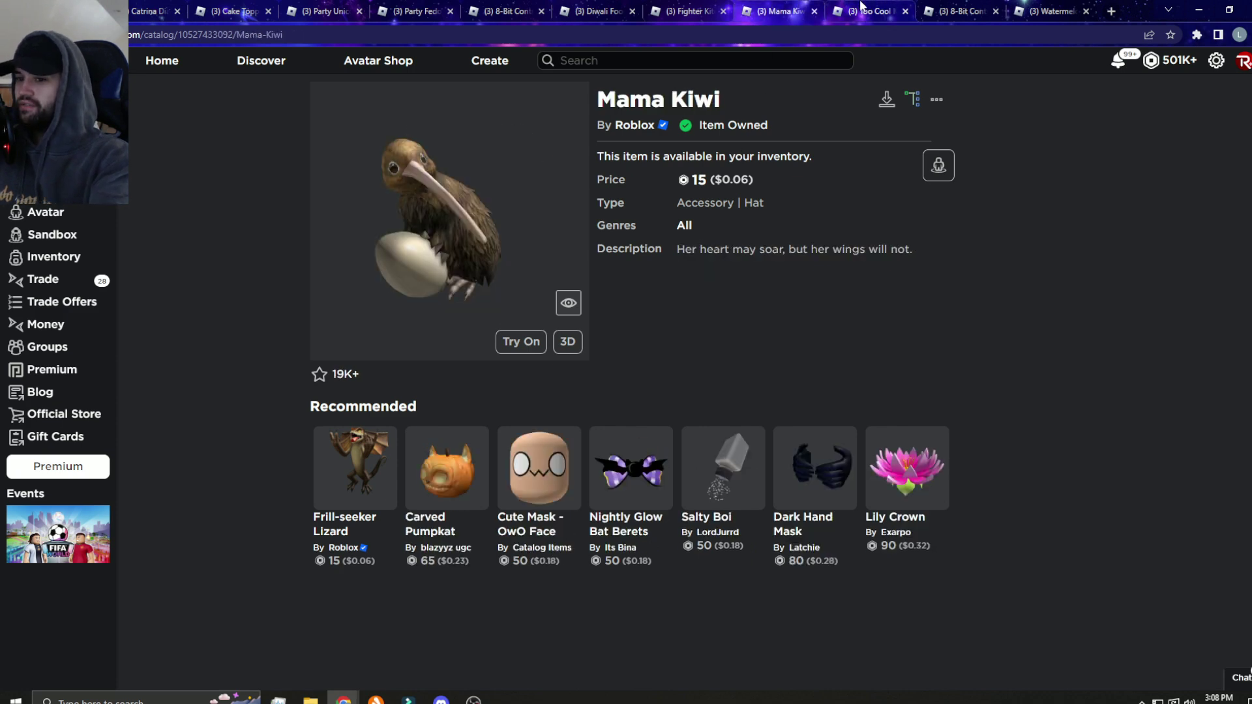
left_click(864, 10)
left_click(782, 10)
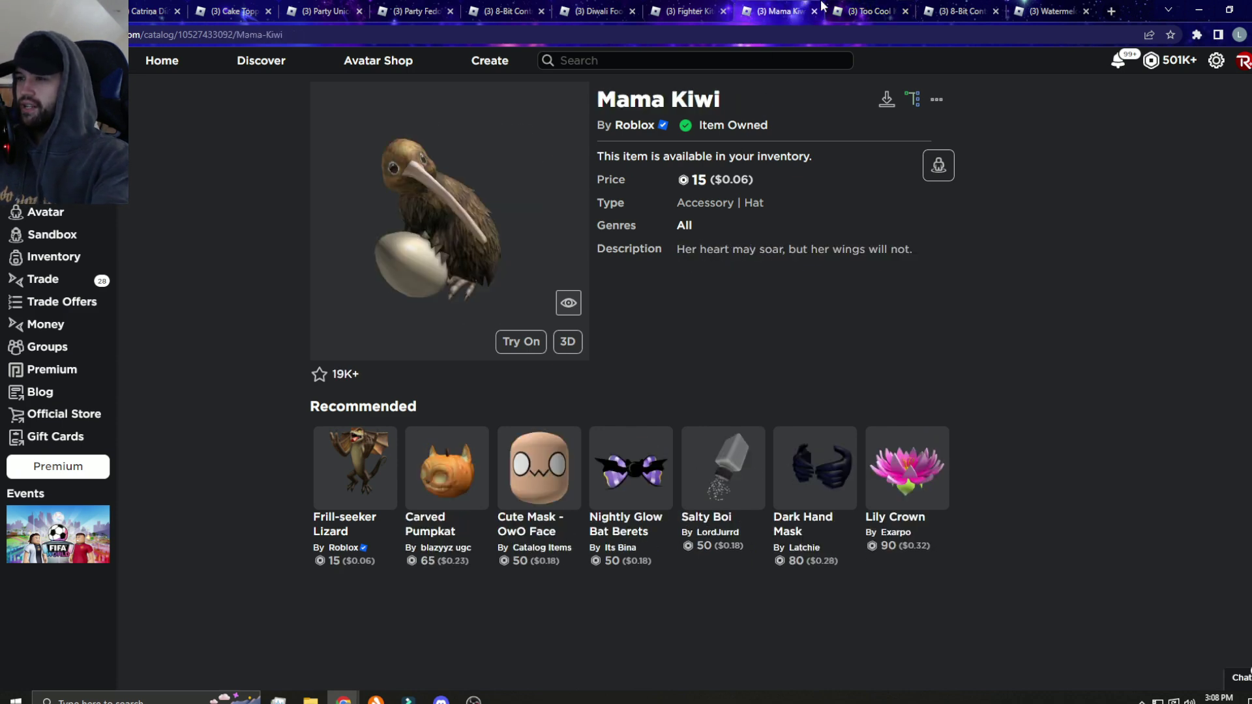
left_click(858, 9)
left_click(797, 10)
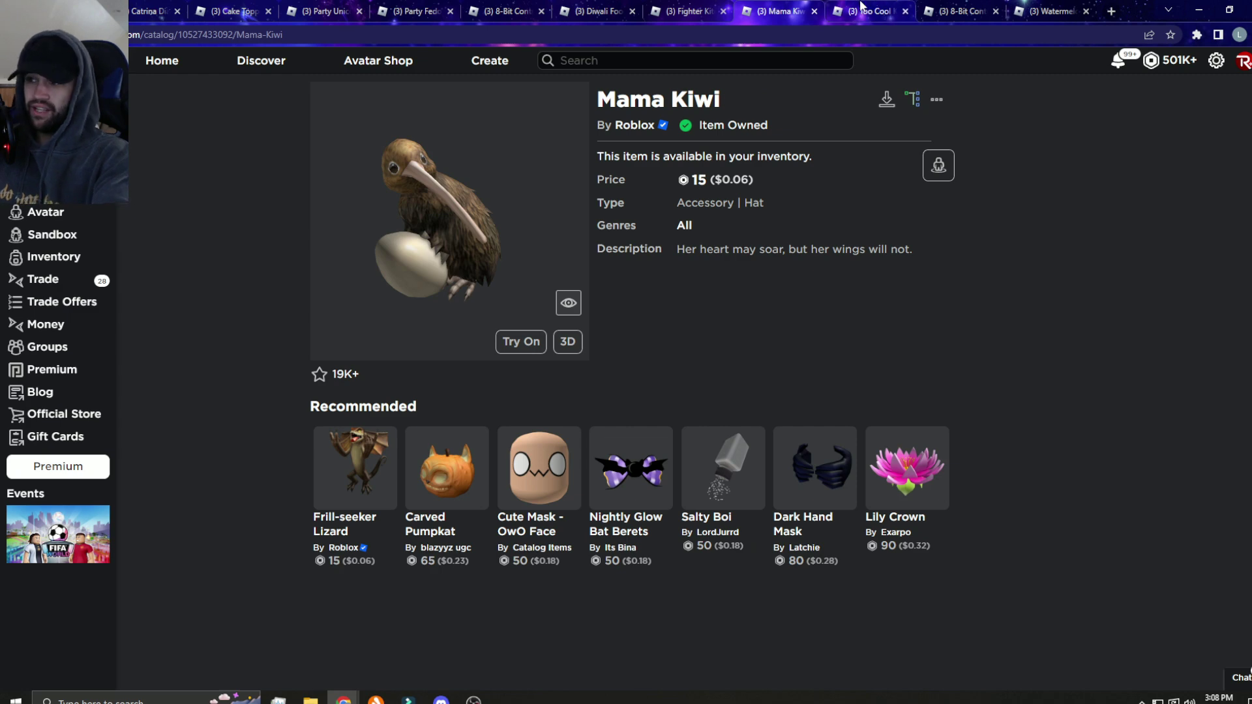
left_click(861, 8)
left_click(797, 10)
left_click(864, 11)
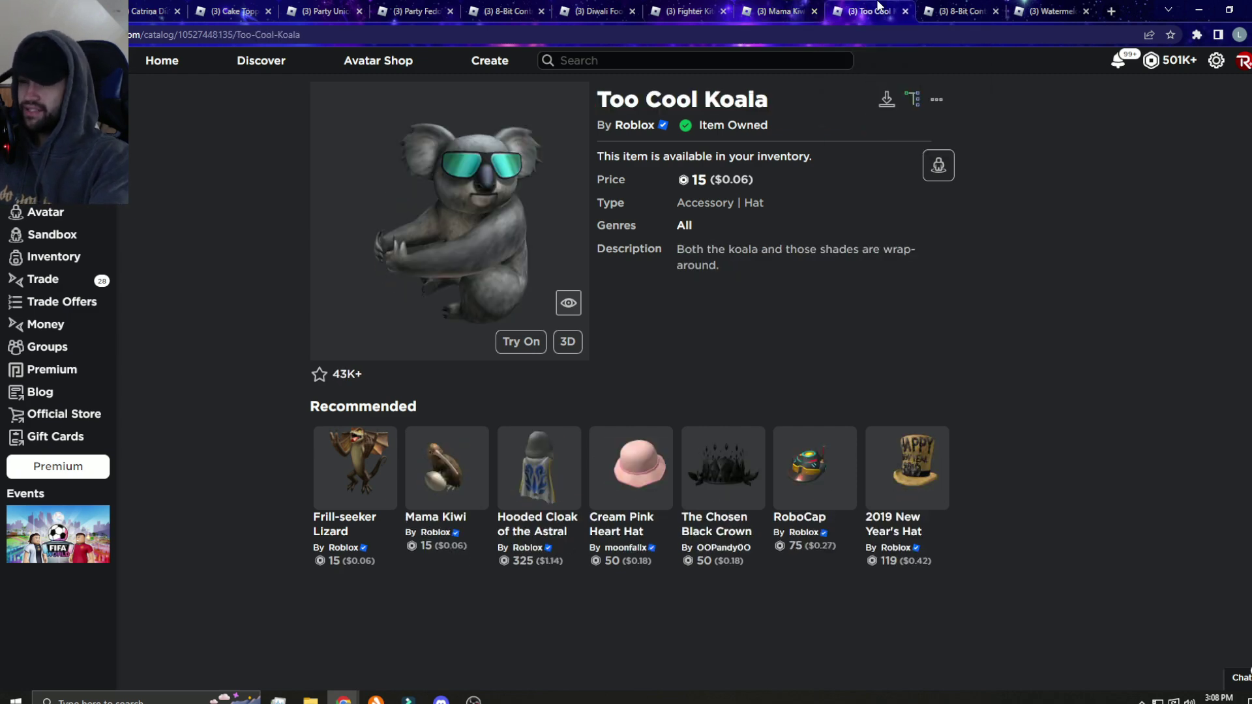
Step: Settle on the Too Cool Koala page, then close the duplicate 8-Bit Controller Backpack page
left_click(808, 7)
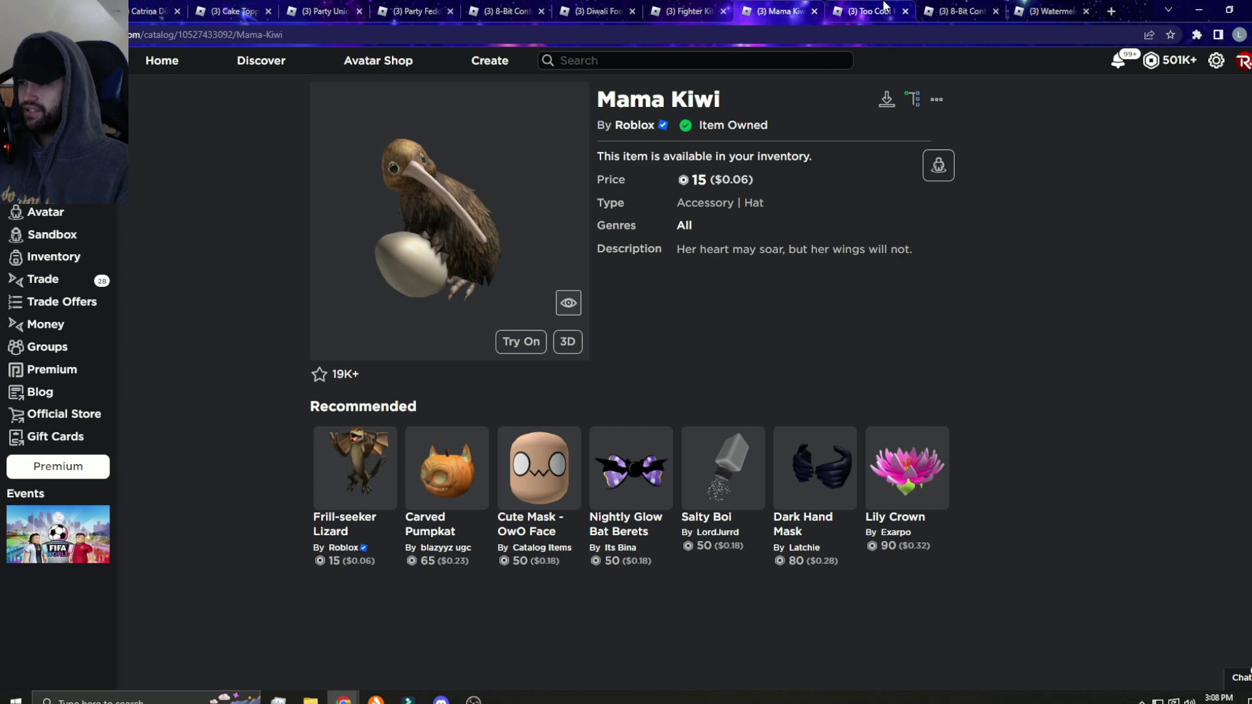
left_click(883, 8)
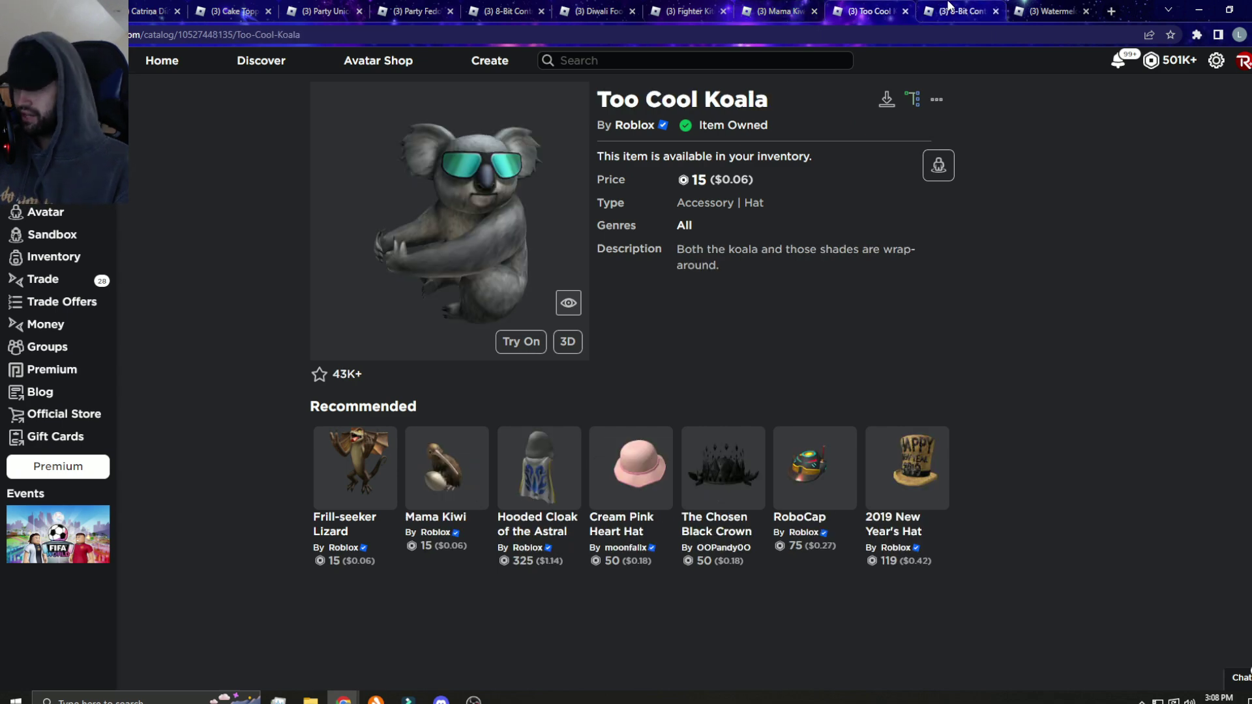
left_click(949, 8)
left_click(995, 11)
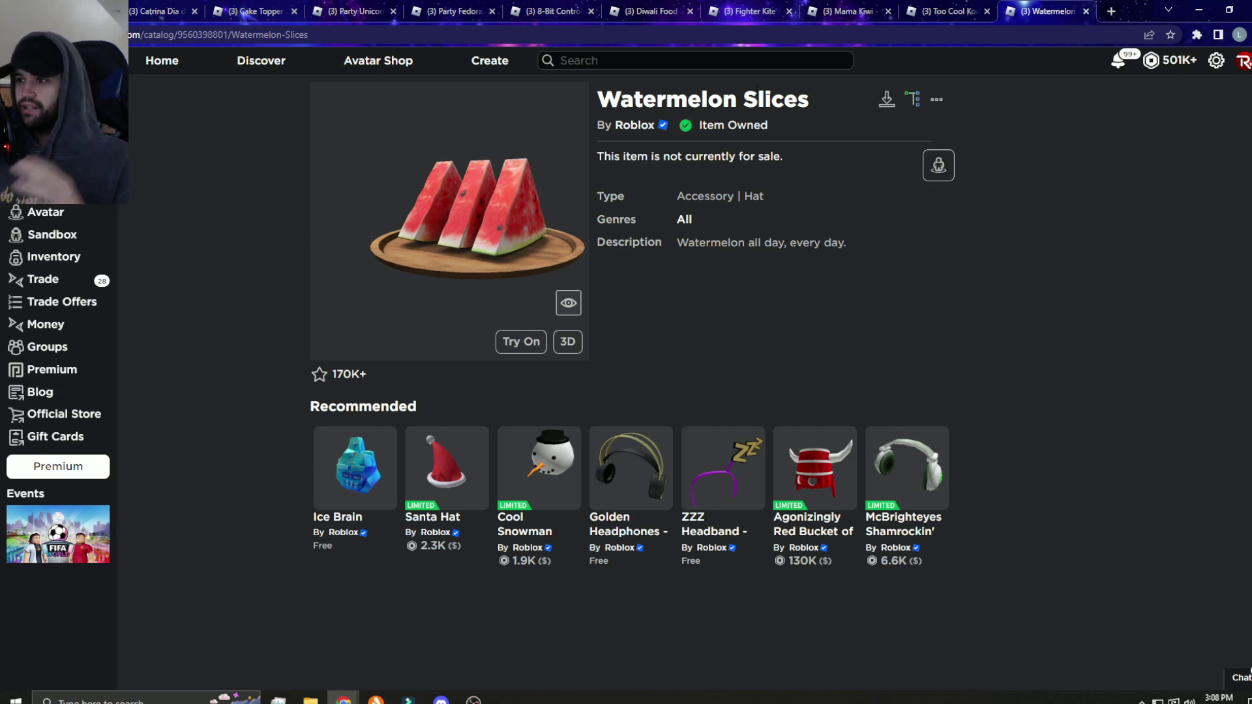
Step: Step back through the Koala, Kiwi, Kite, Diwali and Fedora pages and land on the 8-Bit Controller Backpack
left_click(974, 8)
left_click(847, 11)
left_click(749, 11)
left_click(654, 9)
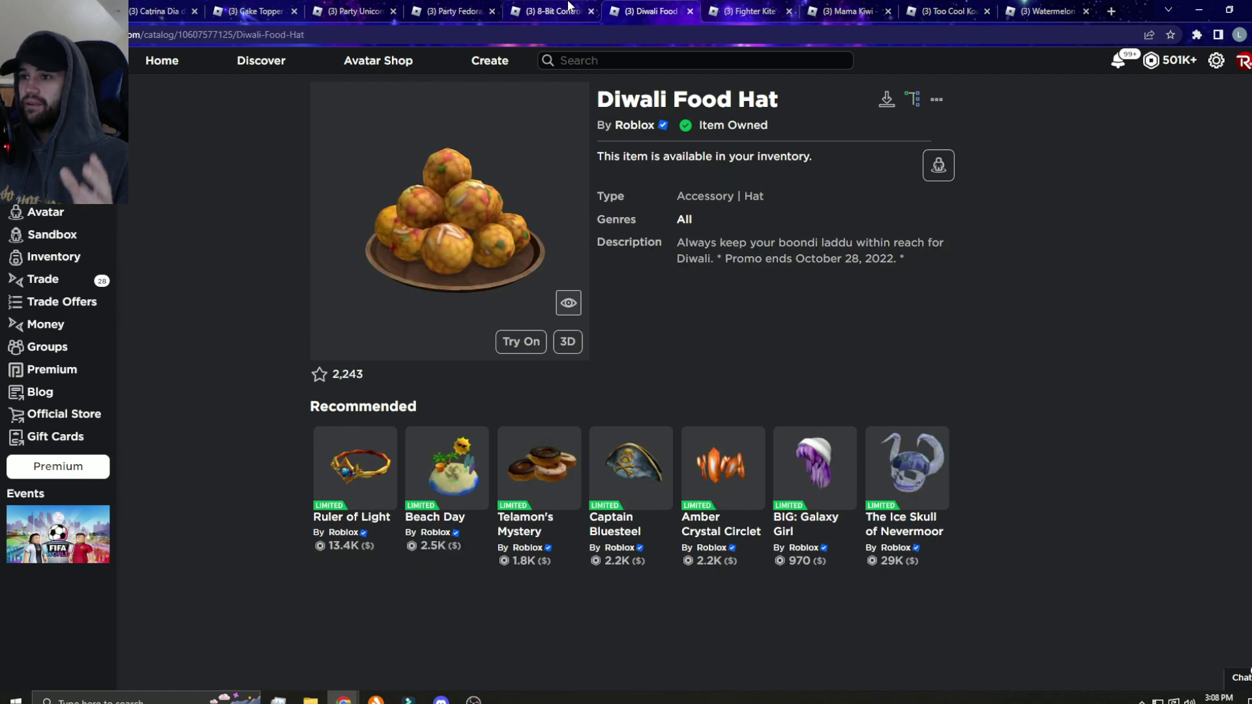
left_click(554, 10)
left_click(455, 10)
left_click(534, 8)
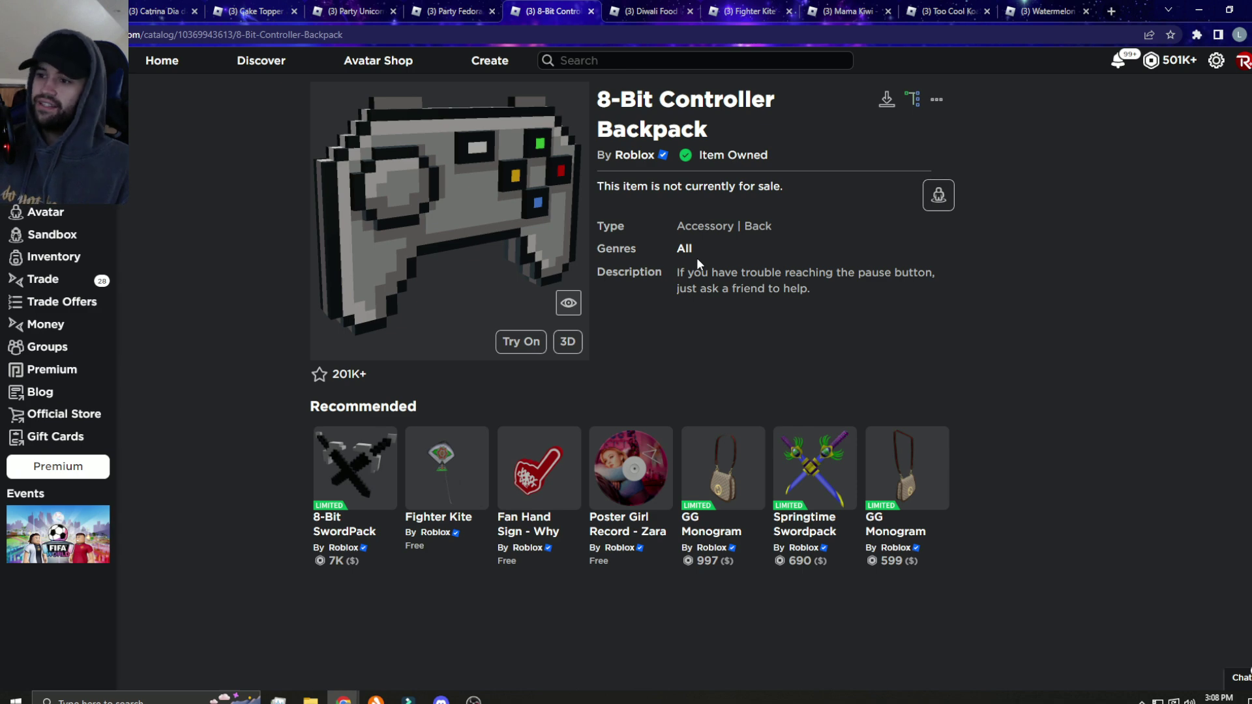
left_click(352, 11)
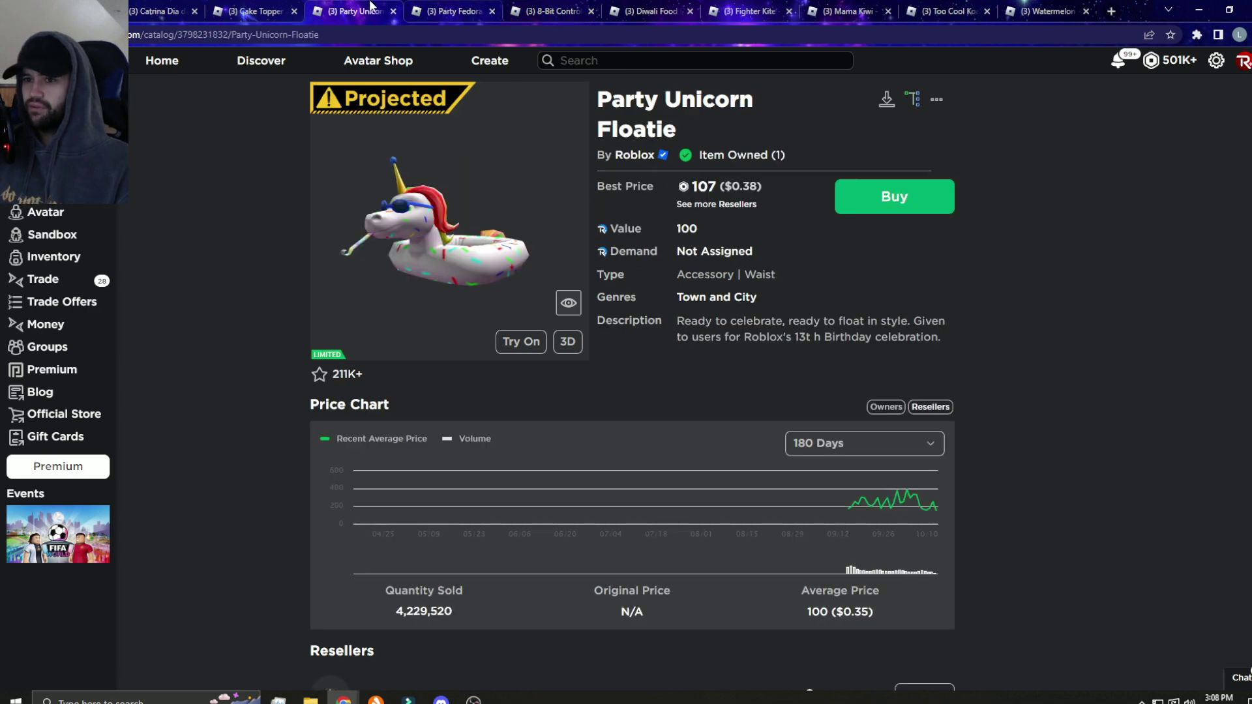
left_click(253, 11)
left_click(162, 11)
left_click(247, 11)
left_click(352, 11)
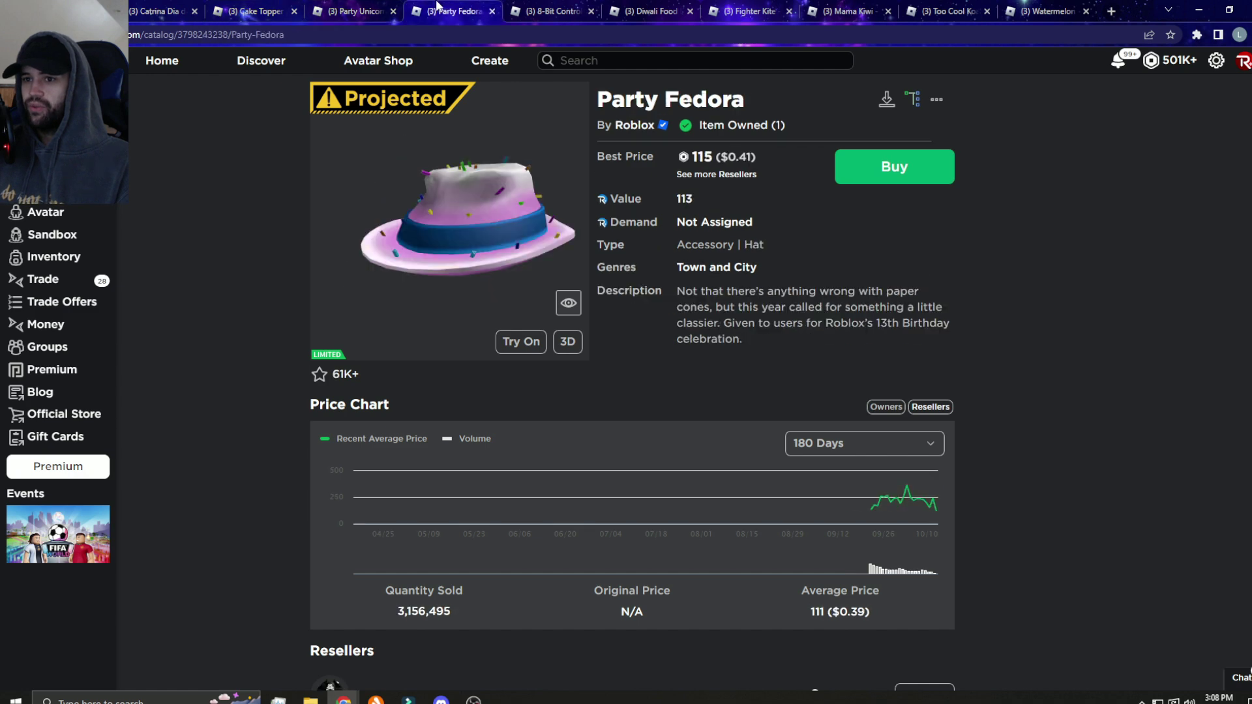
left_click(253, 10)
left_click(178, 8)
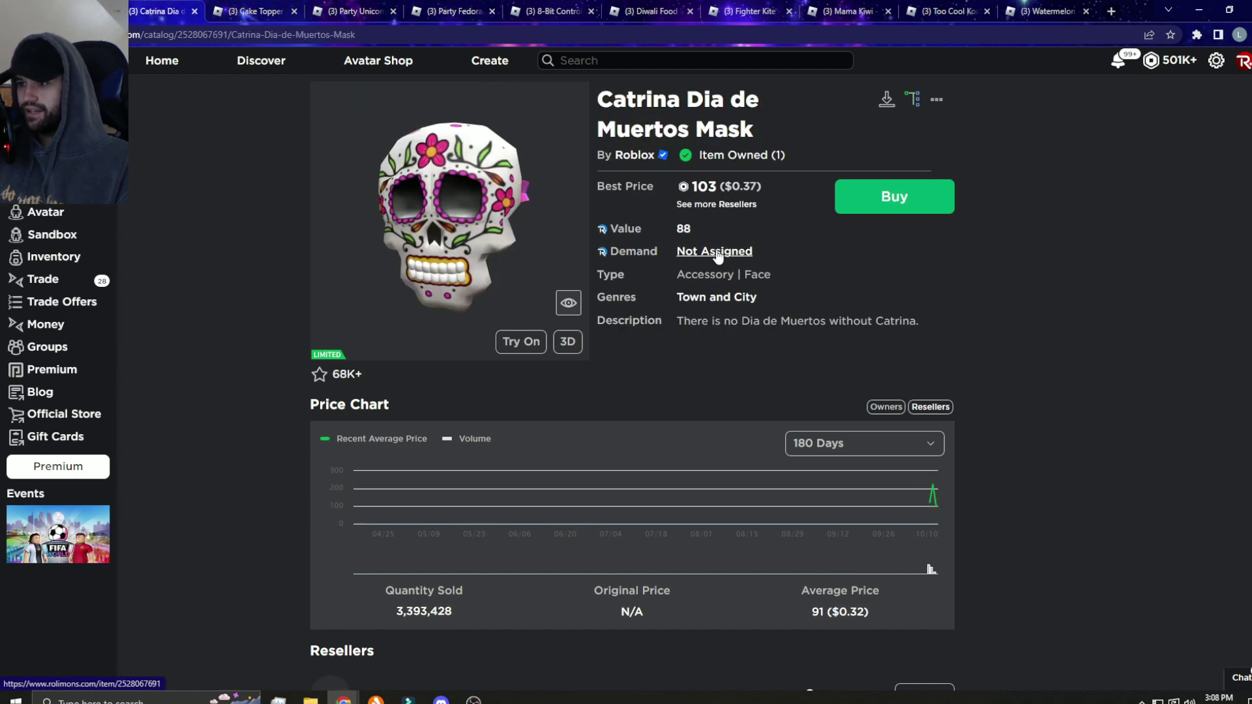
scroll(755, 313, "down", 2)
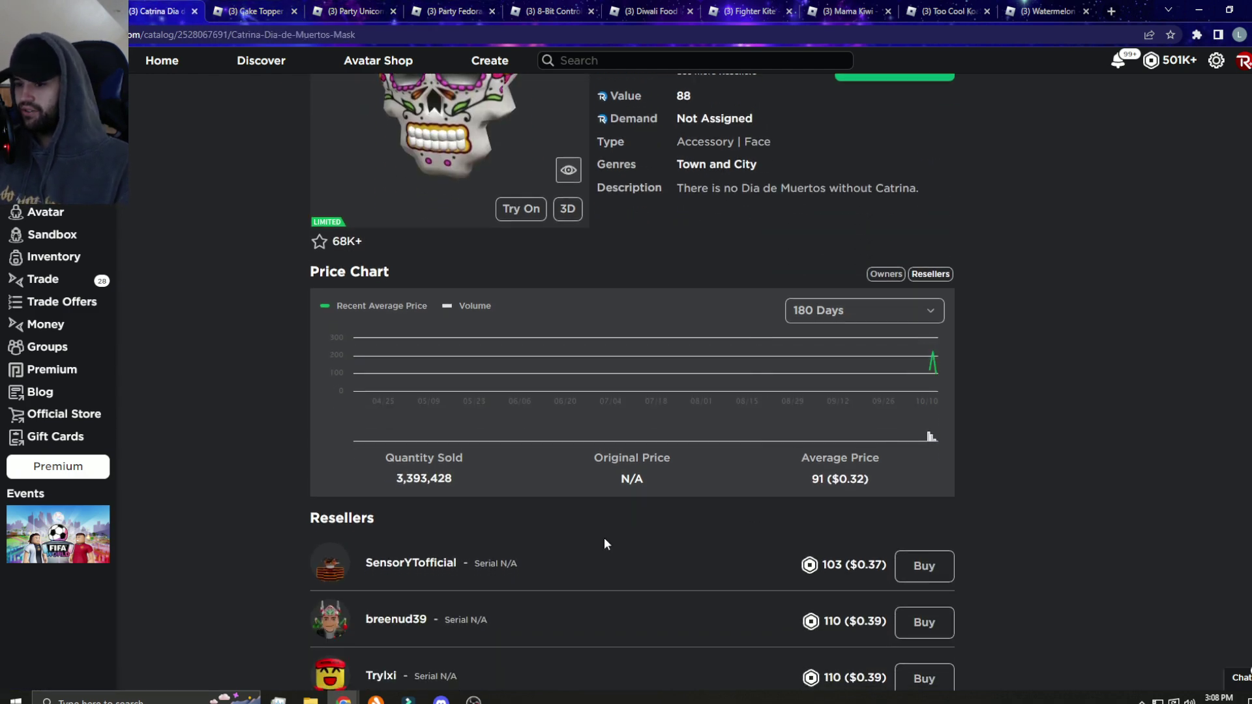
left_click(253, 11)
left_click(345, 8)
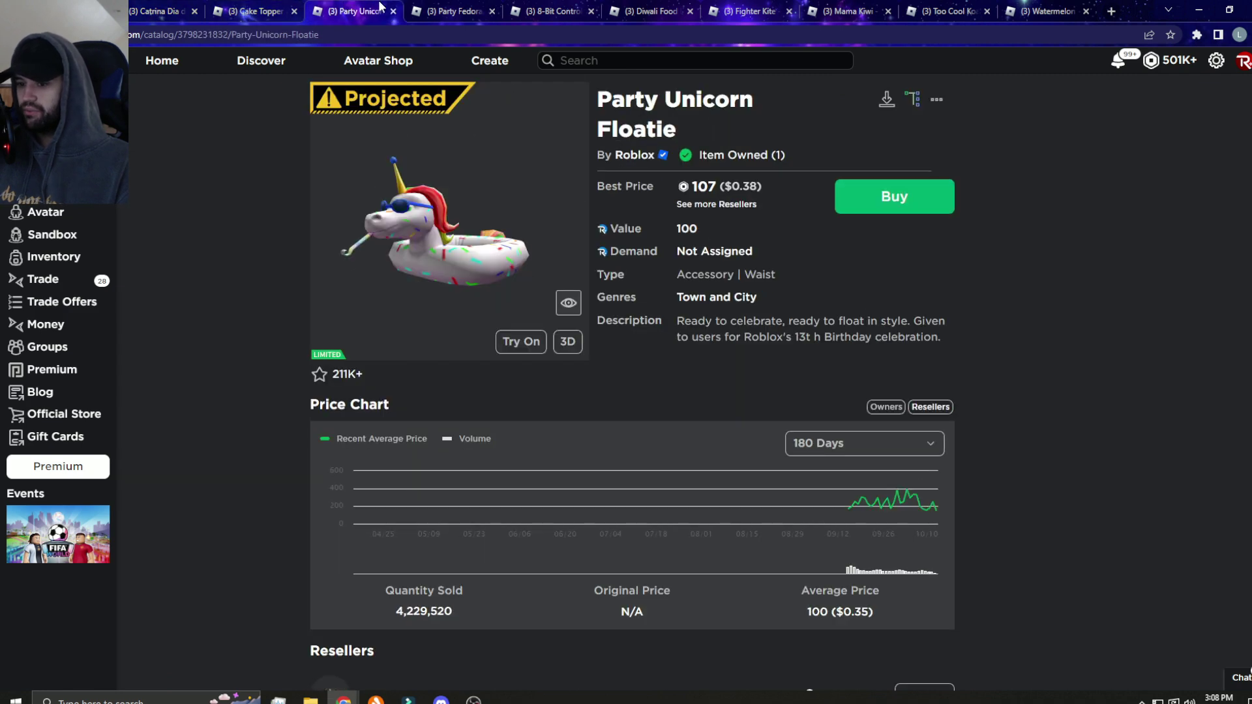
left_click(428, 8)
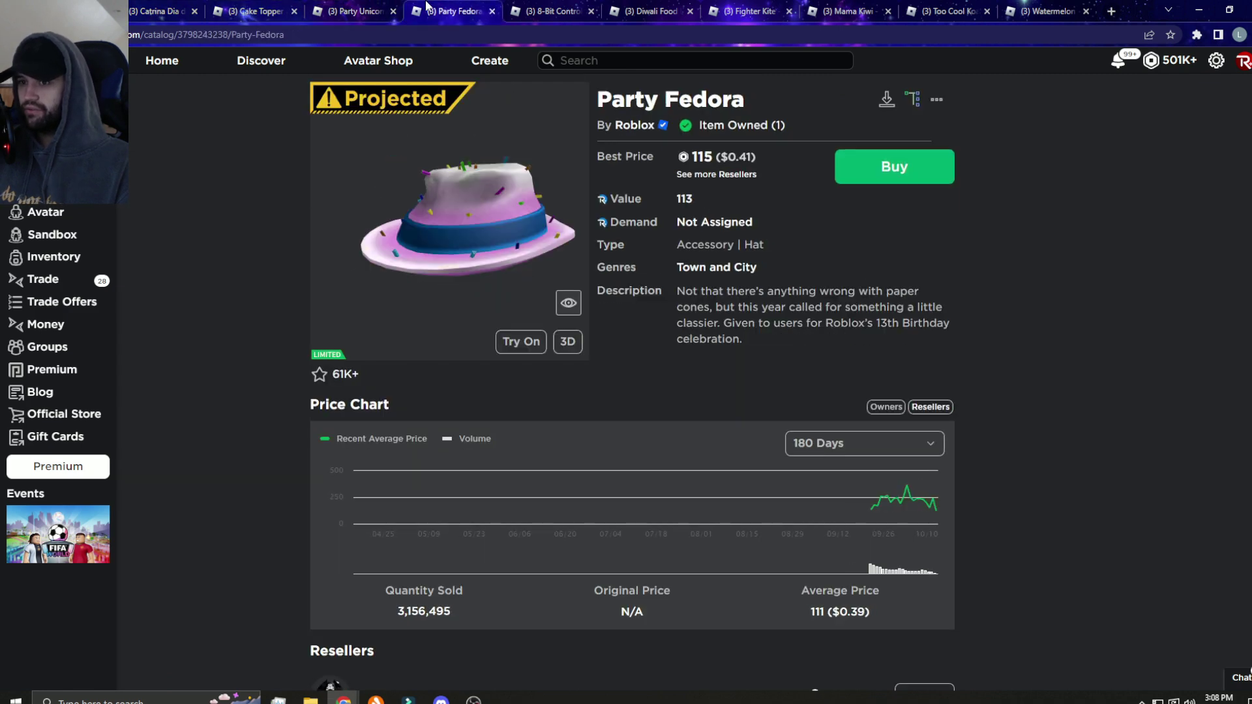
left_click(255, 11)
left_click(352, 11)
left_click(250, 11)
left_click(179, 10)
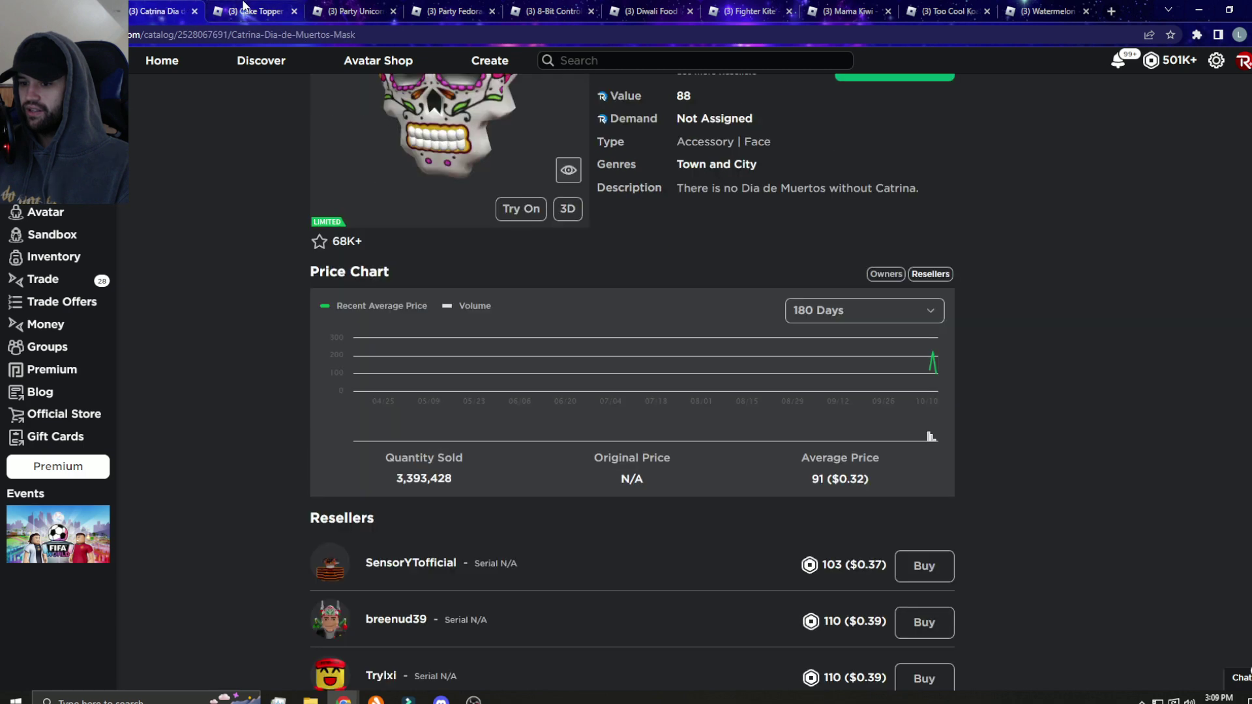
left_click(253, 11)
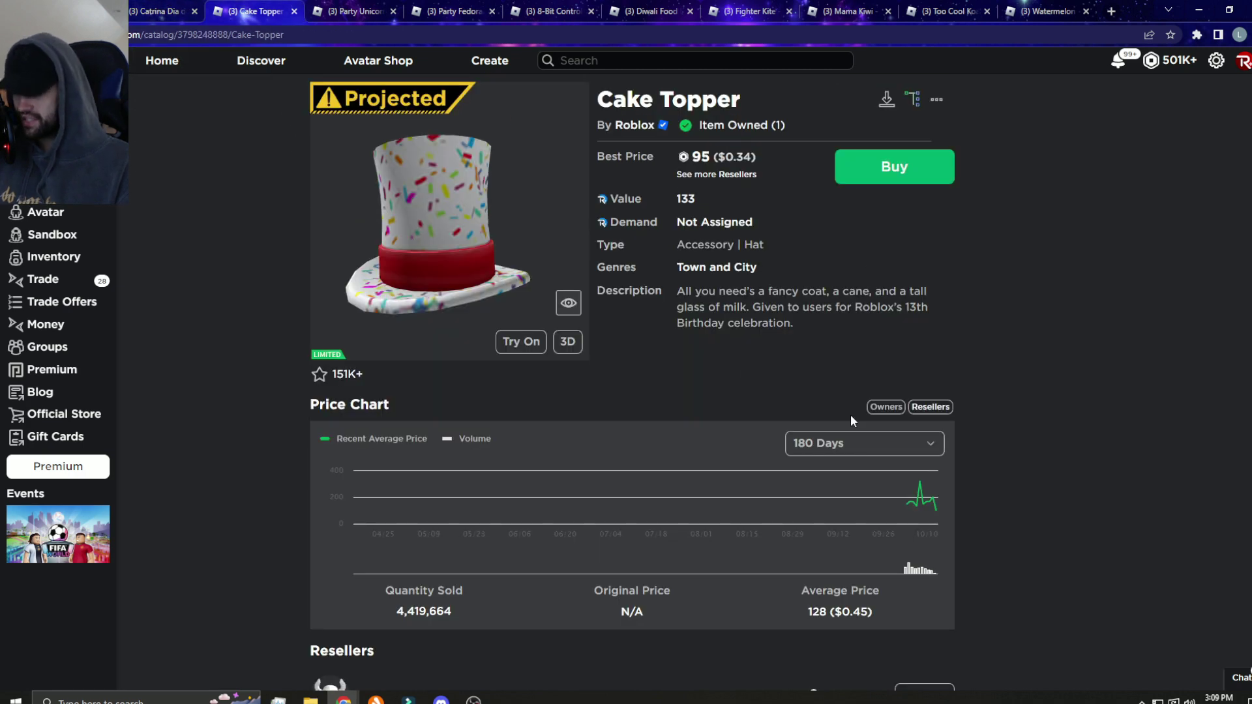
scroll(856, 486, "down", 3)
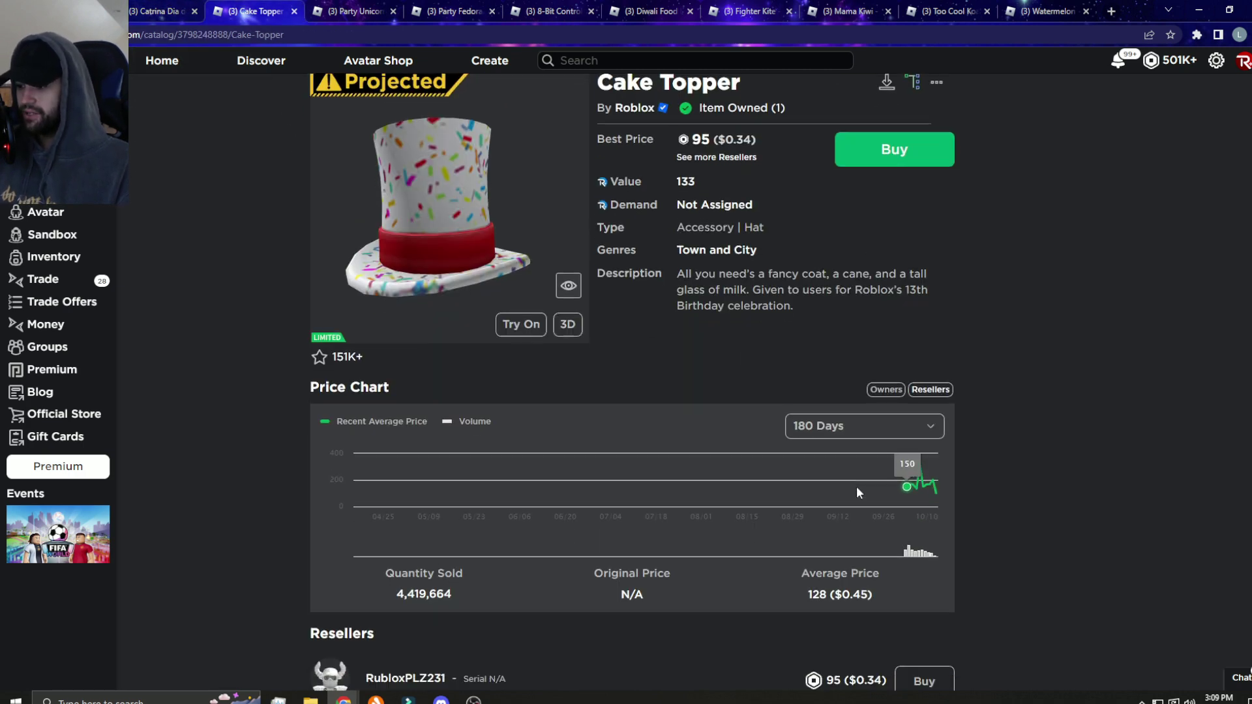
scroll(661, 440, "up", 3)
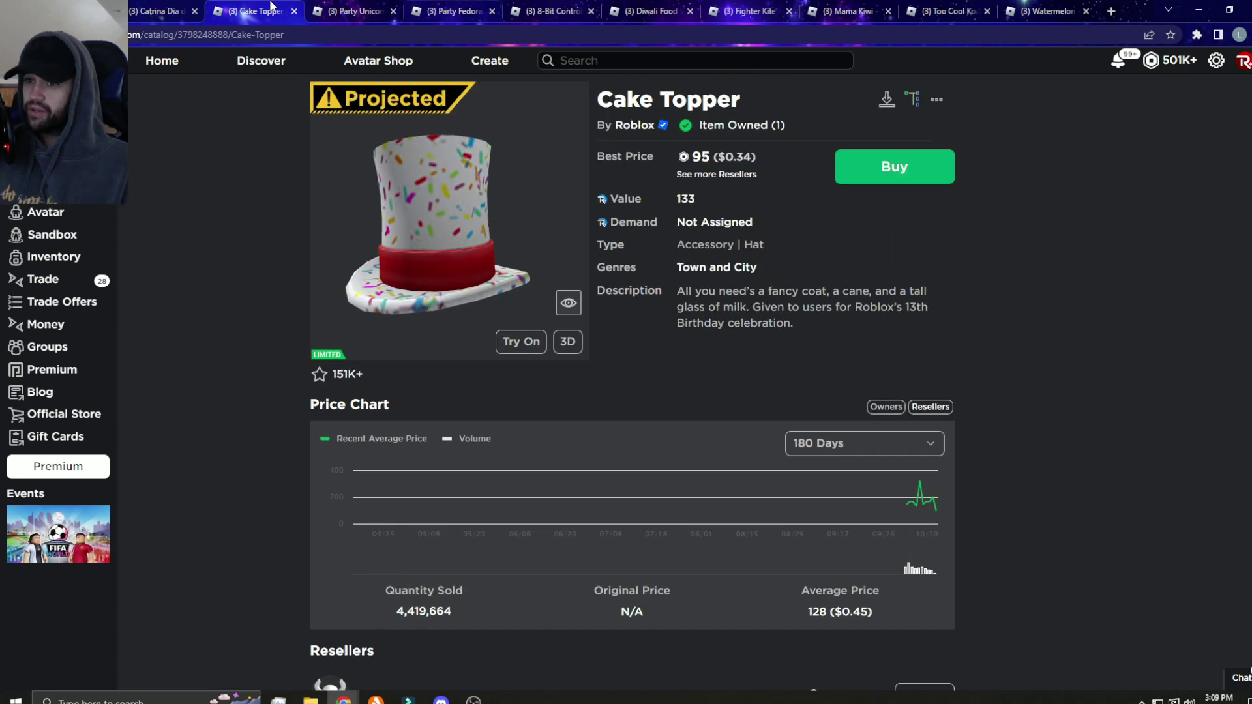
left_click(161, 11)
left_click(252, 11)
key("ctrl+shift+Tab")
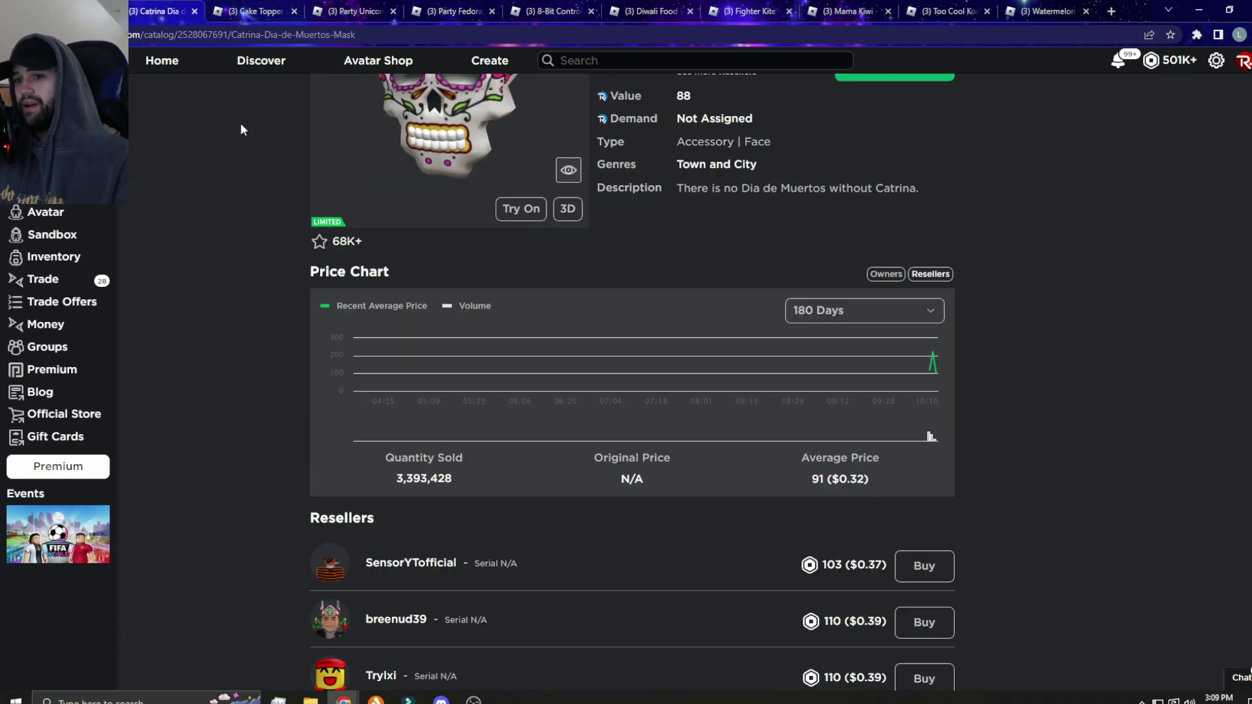
scroll(254, 119, "up", 3)
left_click(252, 11)
Step: Walk forward through the Floatie, Fedora, 8-Bit, Diwali, Kite, Kiwi and Koala pages to Watermelon Slices
left_click(352, 10)
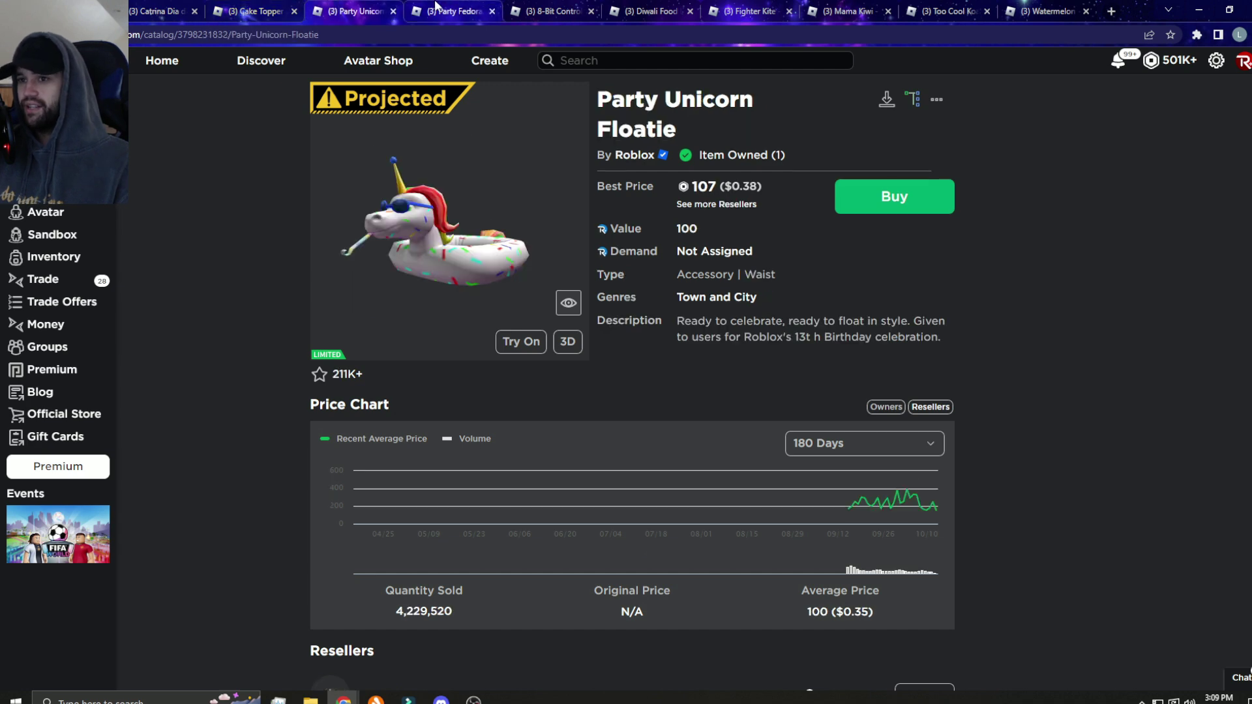
left_click(452, 10)
left_click(551, 11)
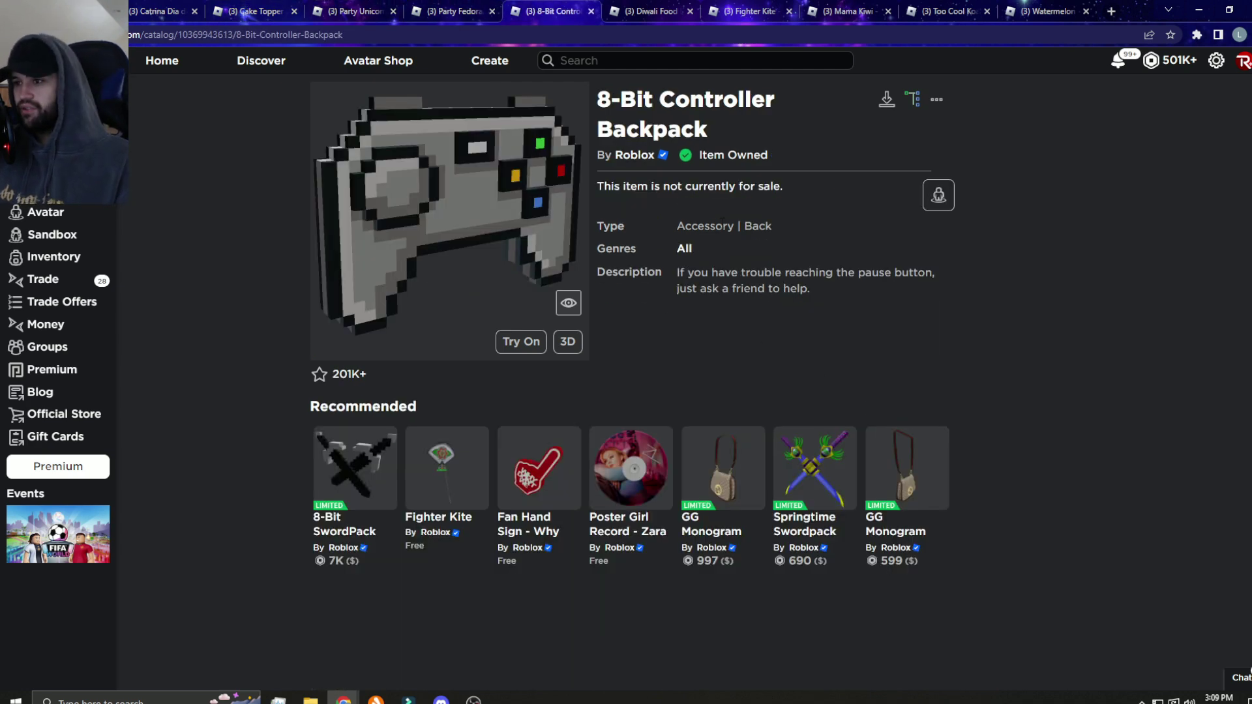
left_click(650, 11)
left_click(749, 11)
left_click(816, 9)
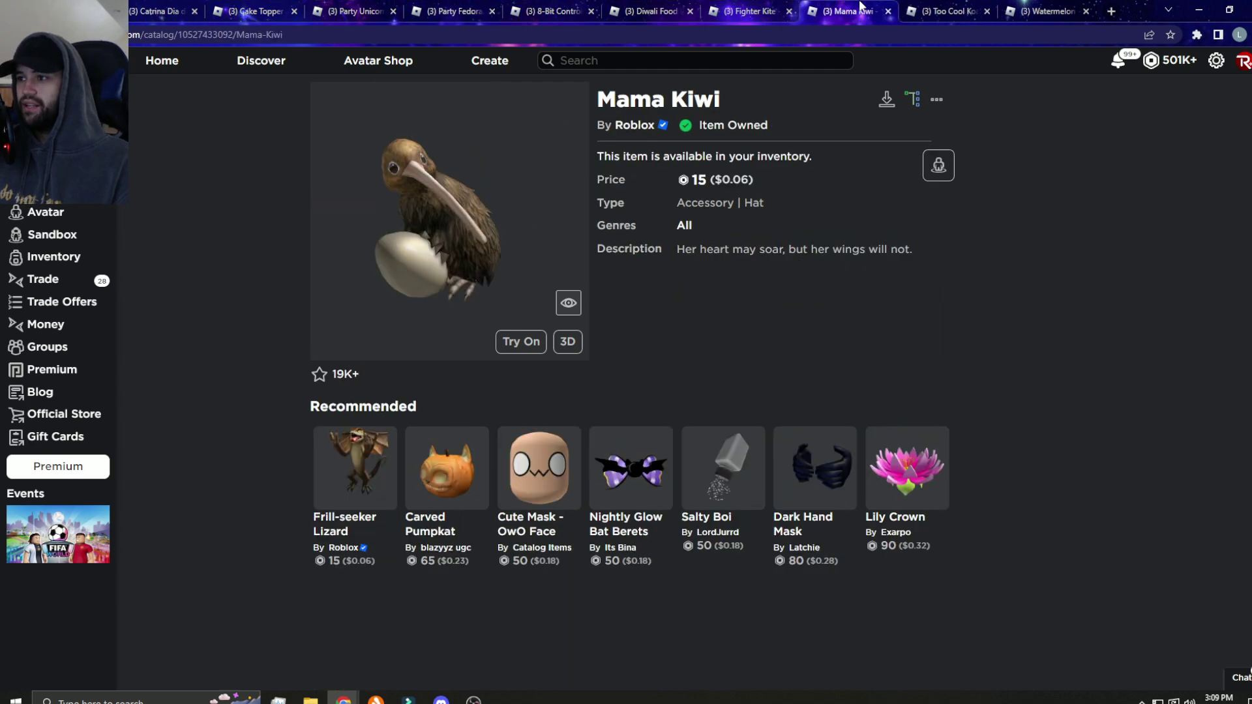
left_click(945, 11)
left_click(1038, 10)
Step: Compare the Too Cool Koala and Mama Kiwi pages repeatedly, settling on Mama Kiwi
left_click(967, 8)
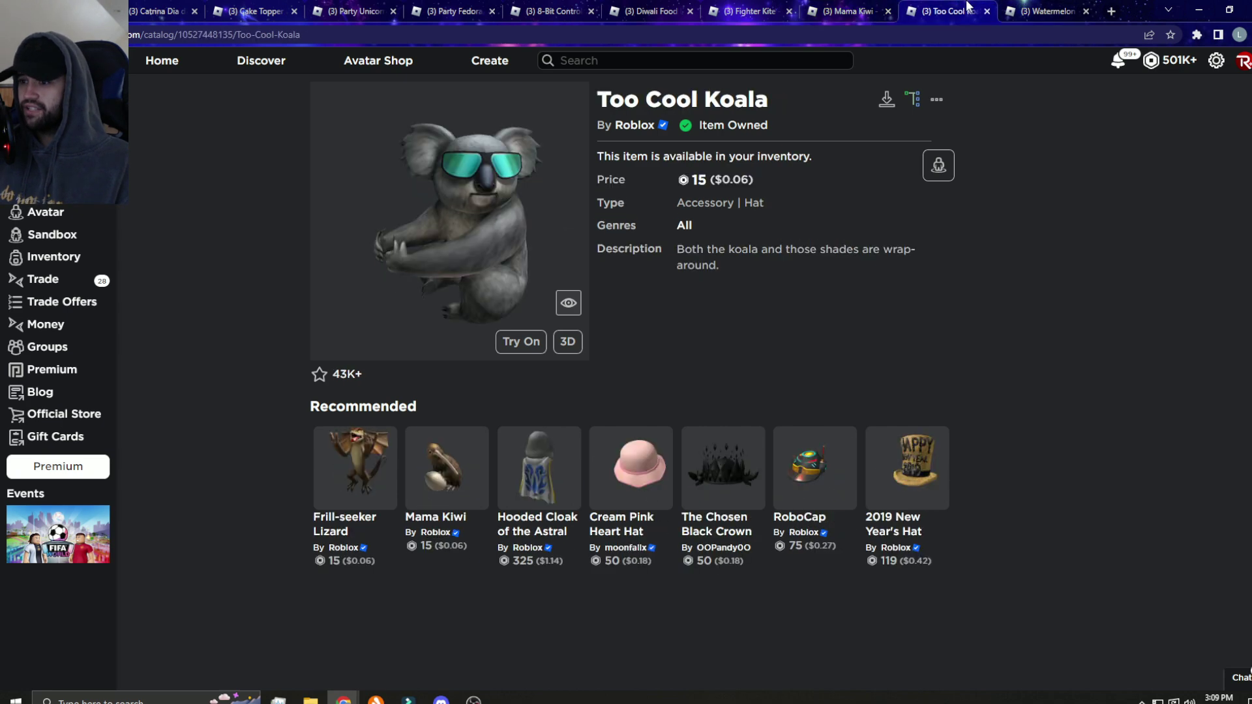
left_click(847, 10)
left_click(939, 10)
left_click(846, 10)
left_click(930, 9)
left_click(860, 10)
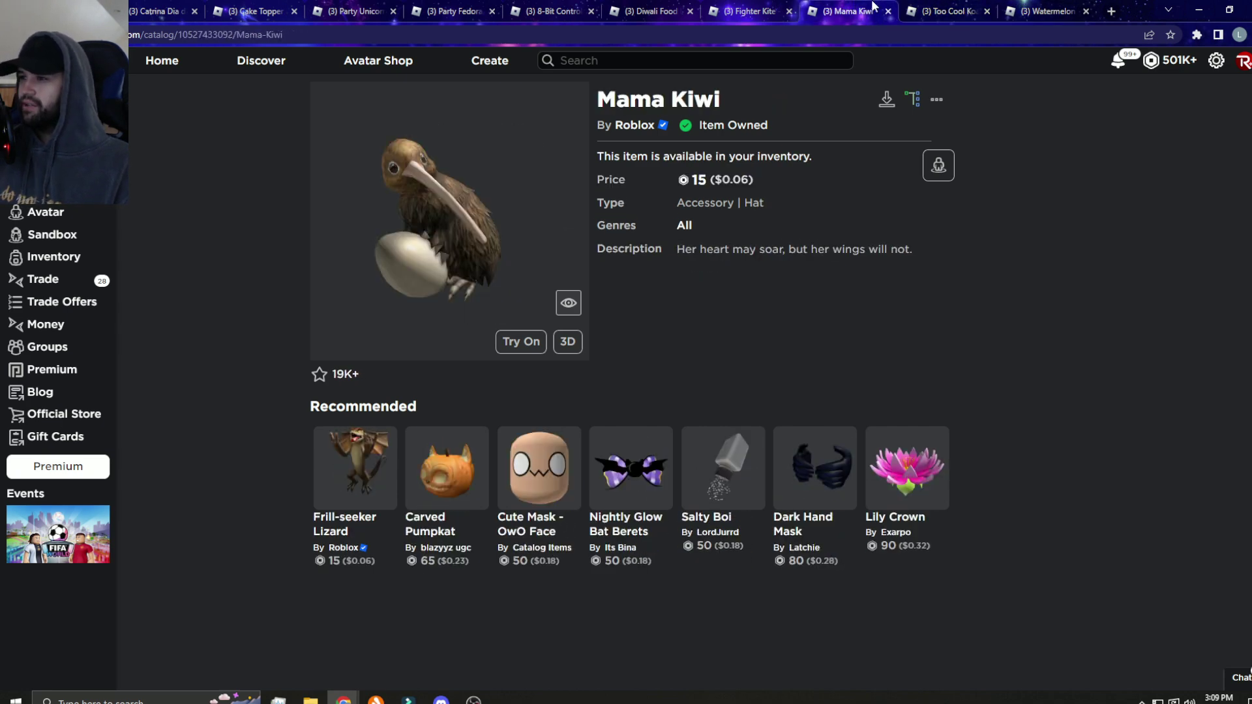
left_click(934, 8)
left_click(861, 10)
left_click(935, 8)
left_click(847, 10)
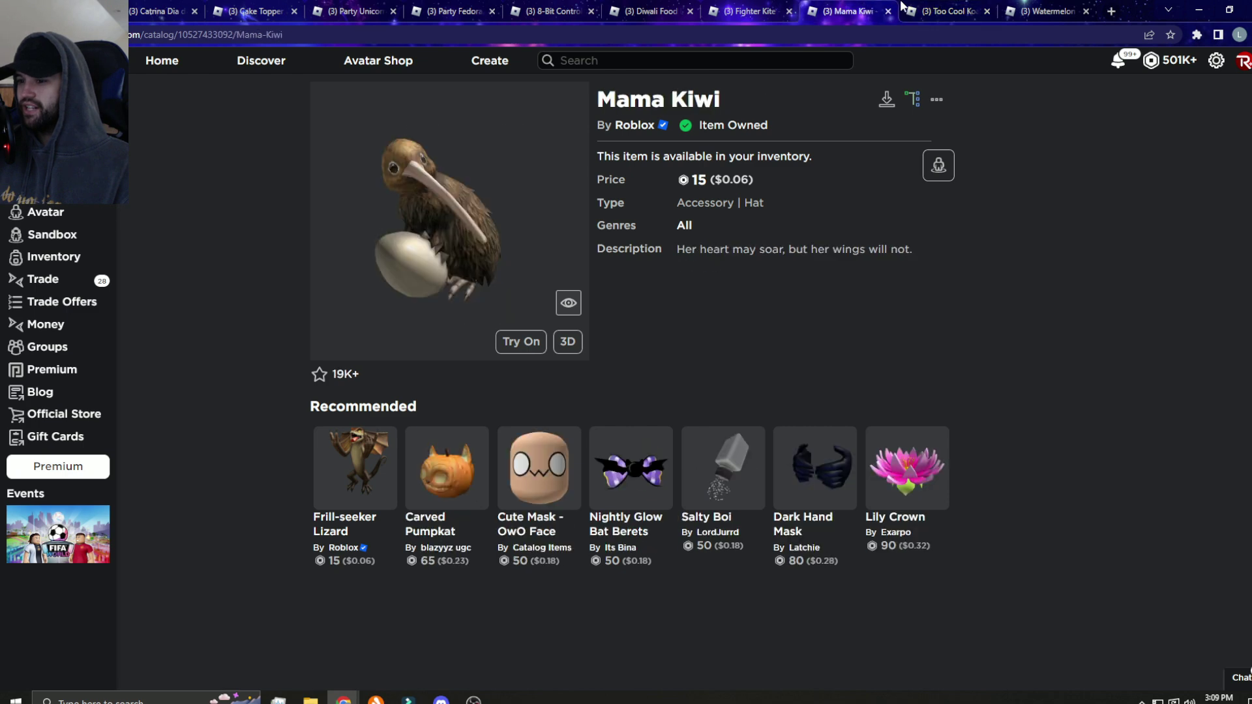
left_click(944, 9)
left_click(847, 10)
Step: Return via the Fighter Kite and Diwali Food Hat pages to the 8-Bit Controller Backpack
left_click(729, 9)
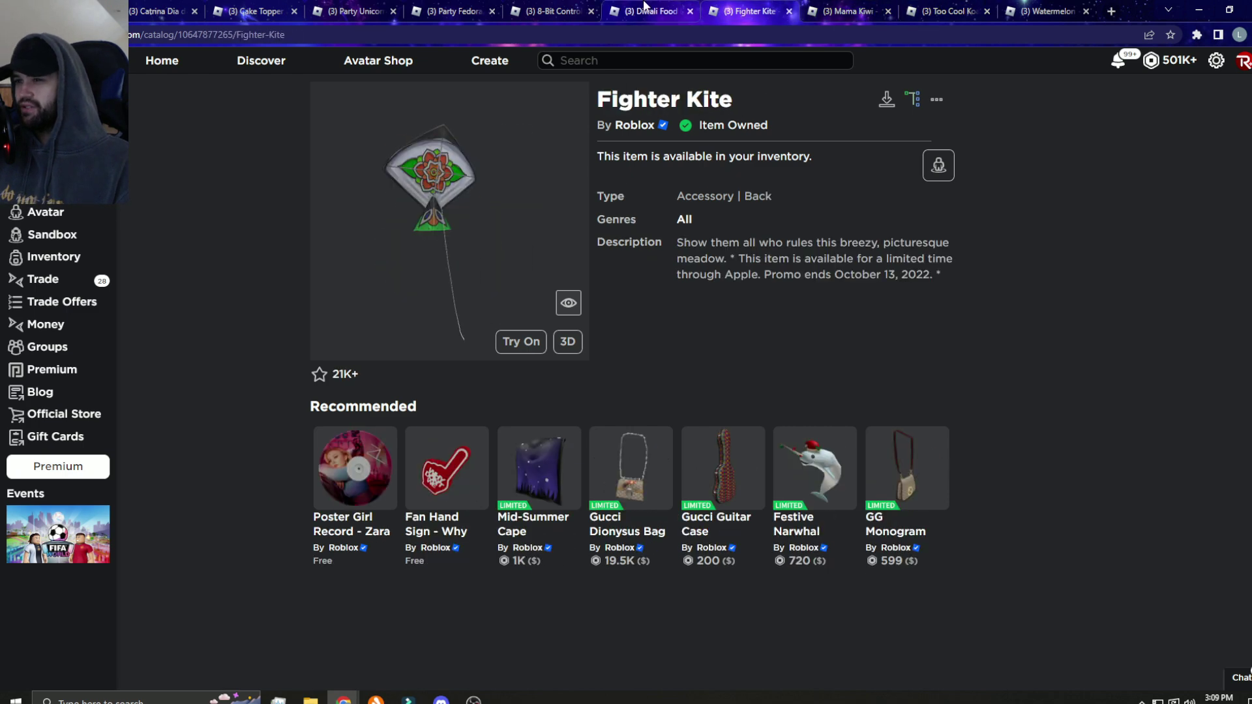
left_click(615, 10)
left_click(526, 9)
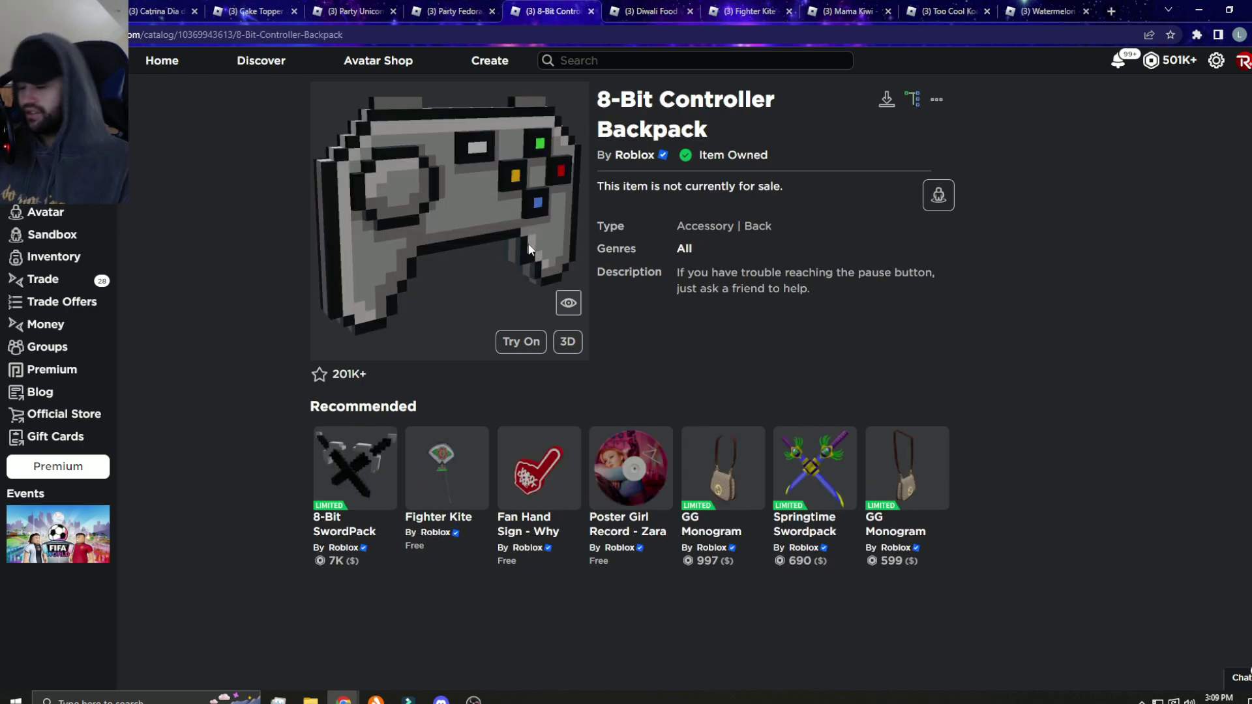